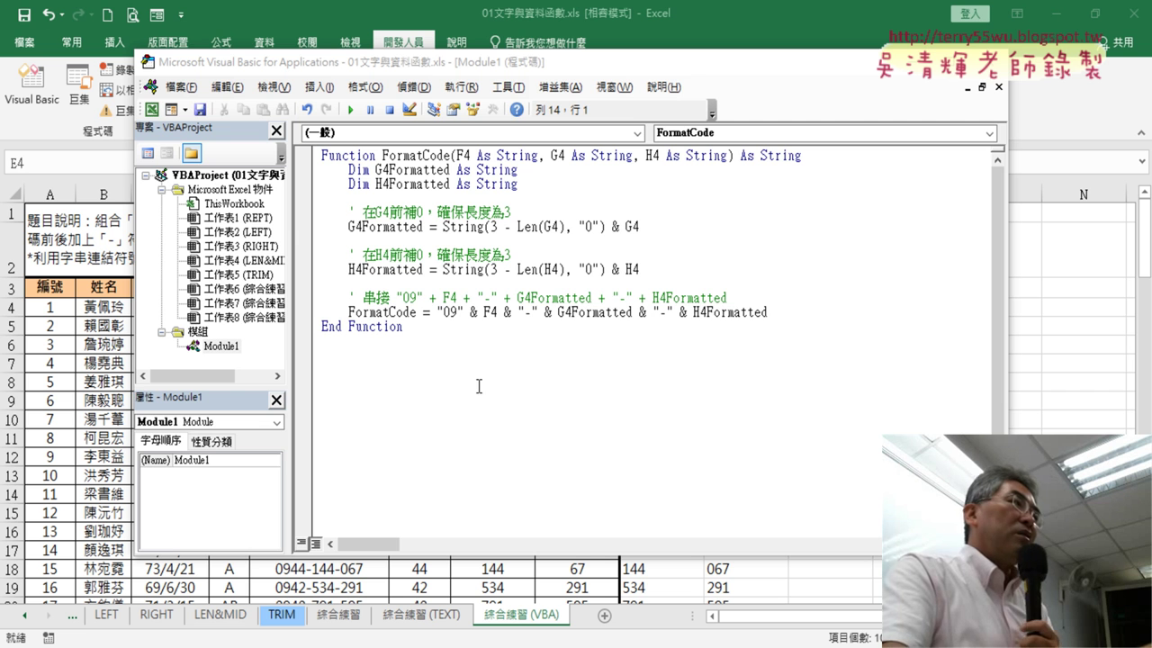
Clear the FormatCode formulas from E4 down to the end of column E
left_click(1034, 378)
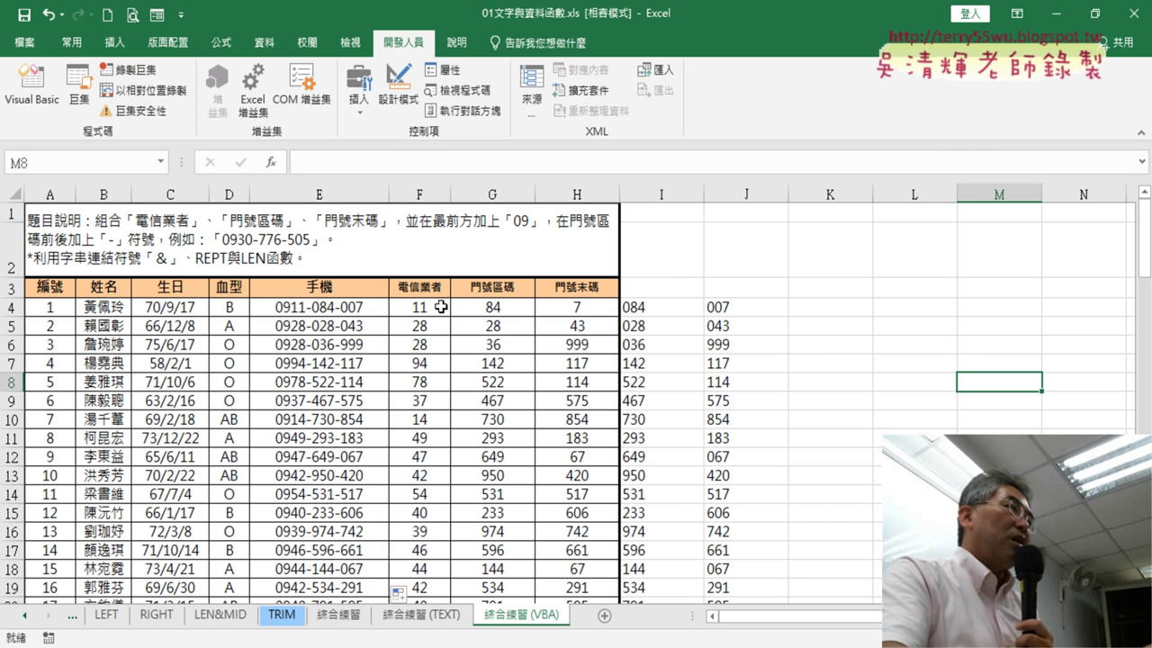
left_click(322, 310)
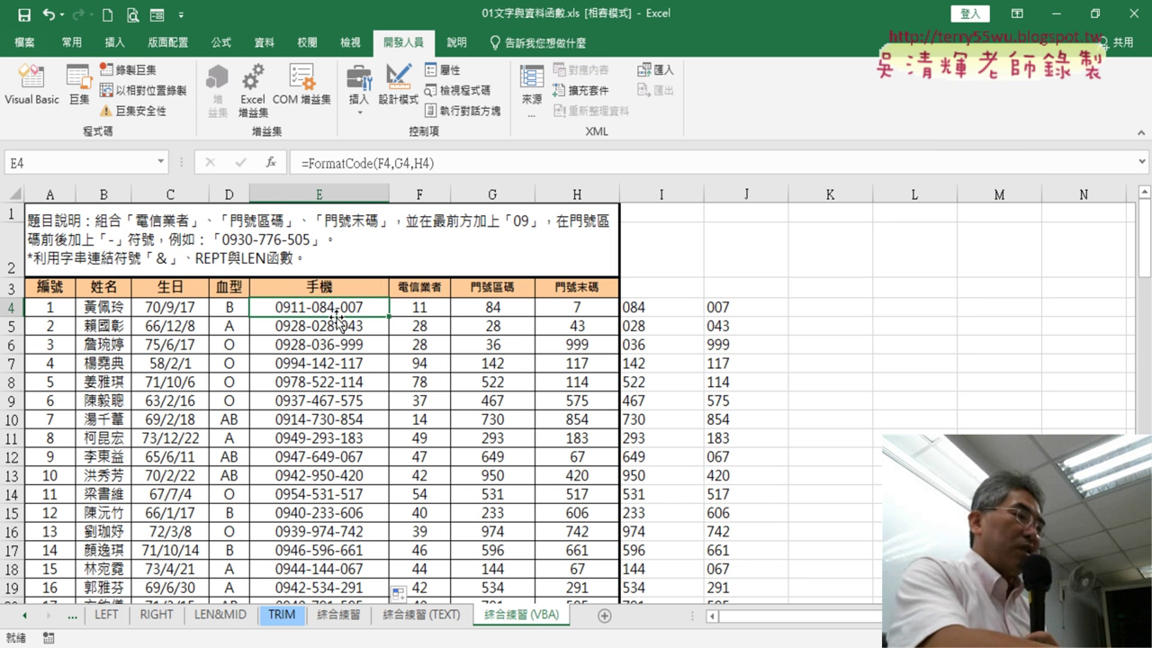
key("ctrl+shift+Down")
key("Delete")
scroll(335, 317, "up", 20)
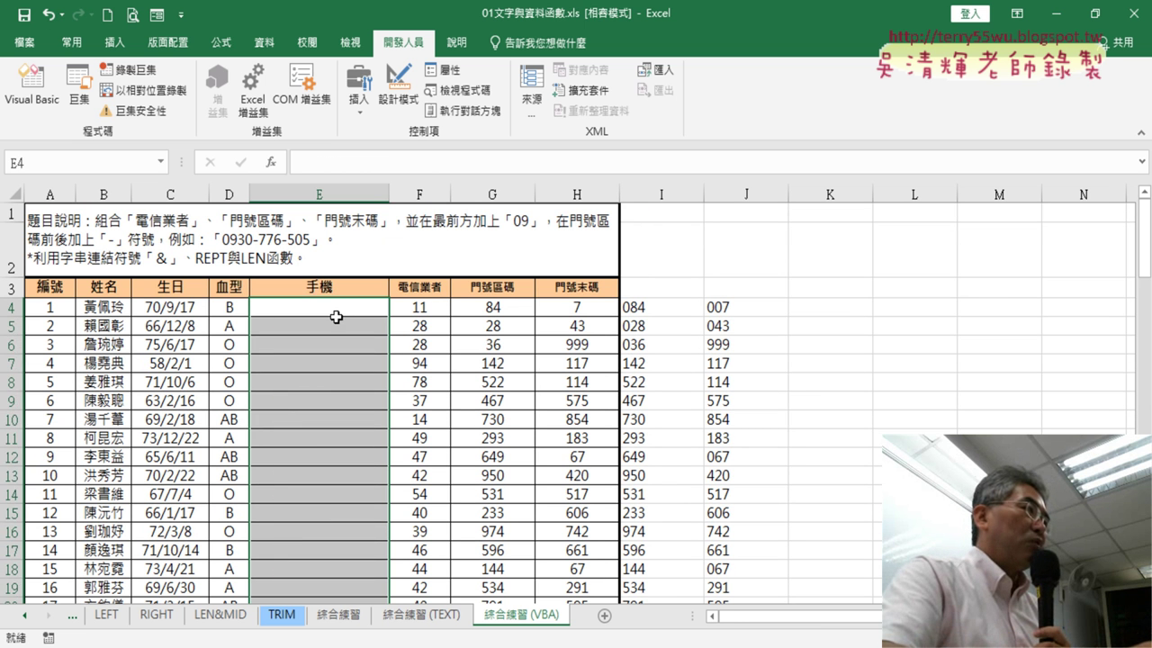
Try inserting the user-defined FormatCode function into E4, then cancel its arguments dialog
left_click(335, 311)
left_click(270, 162)
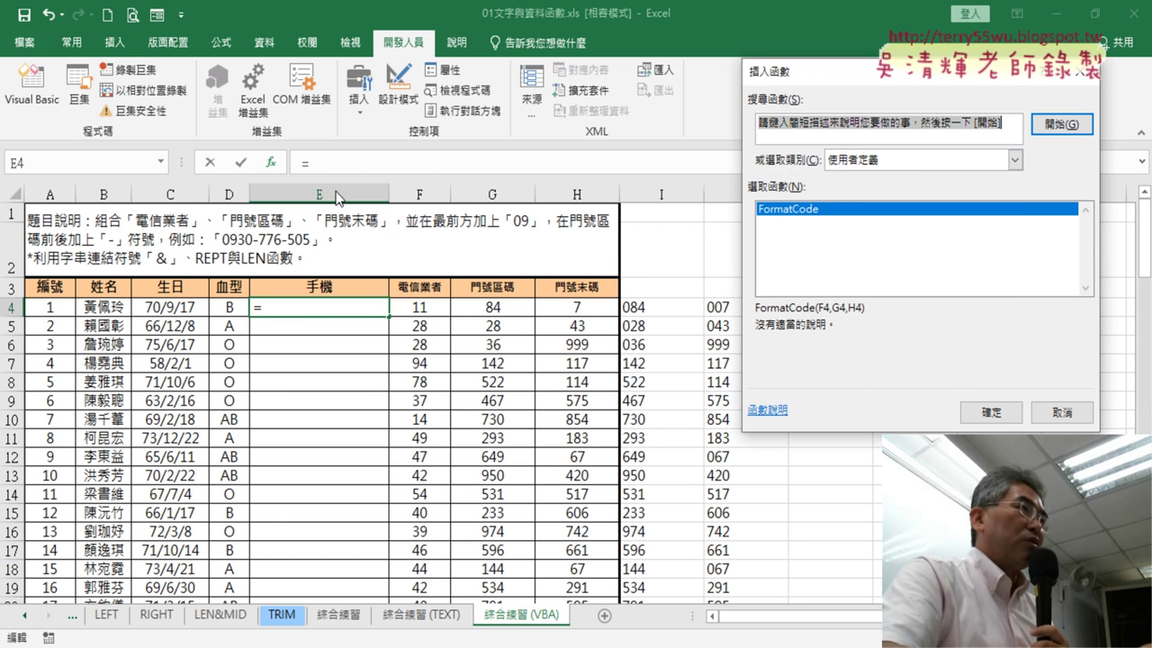
left_click(919, 162)
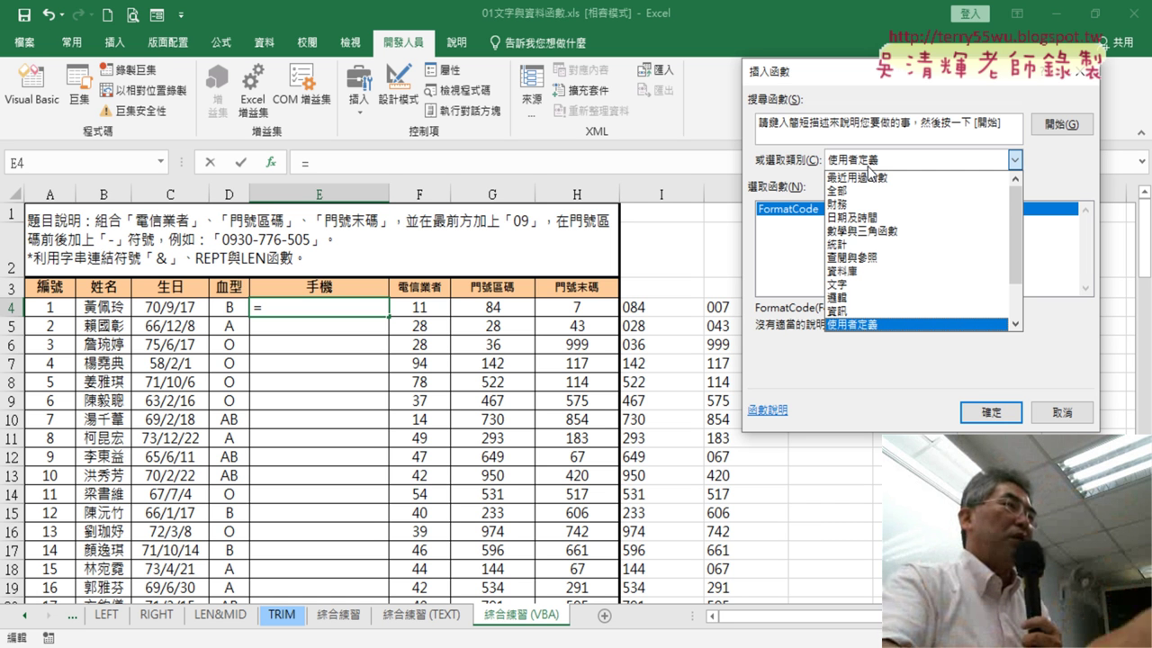
left_click(865, 326)
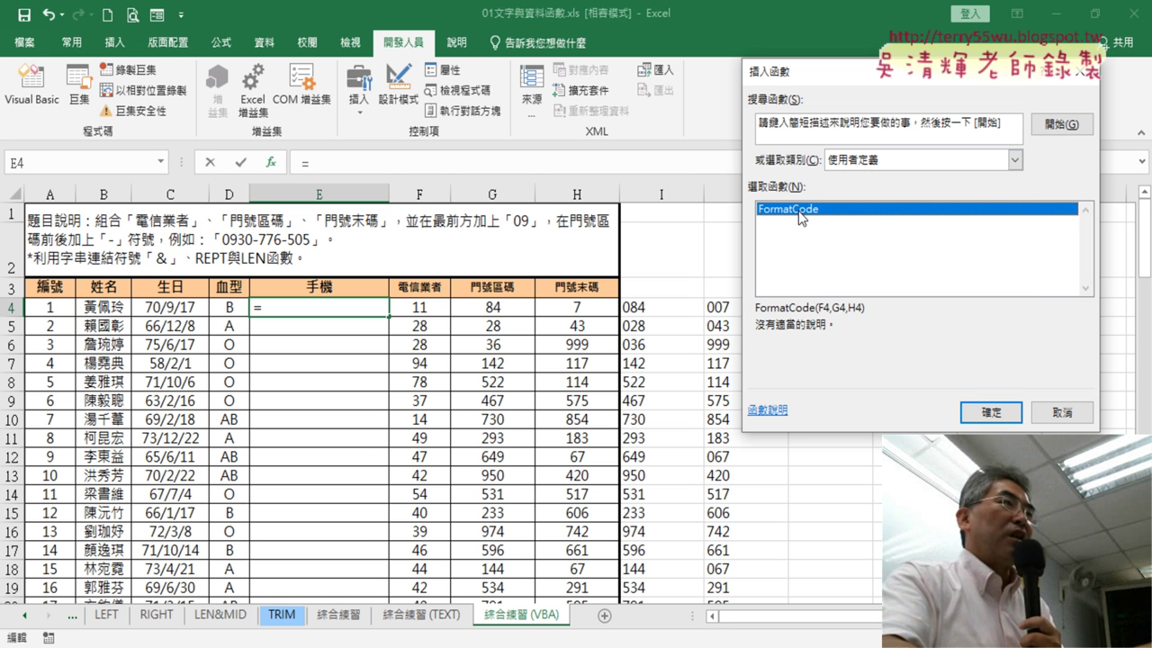
left_click(981, 419)
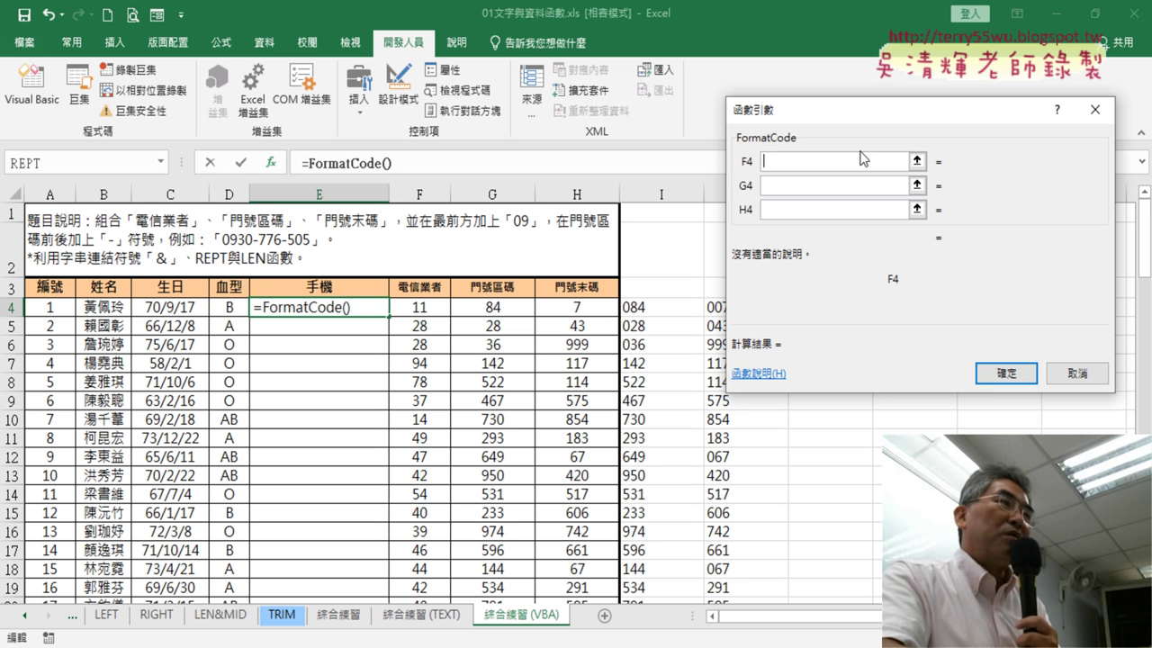
left_click(1071, 373)
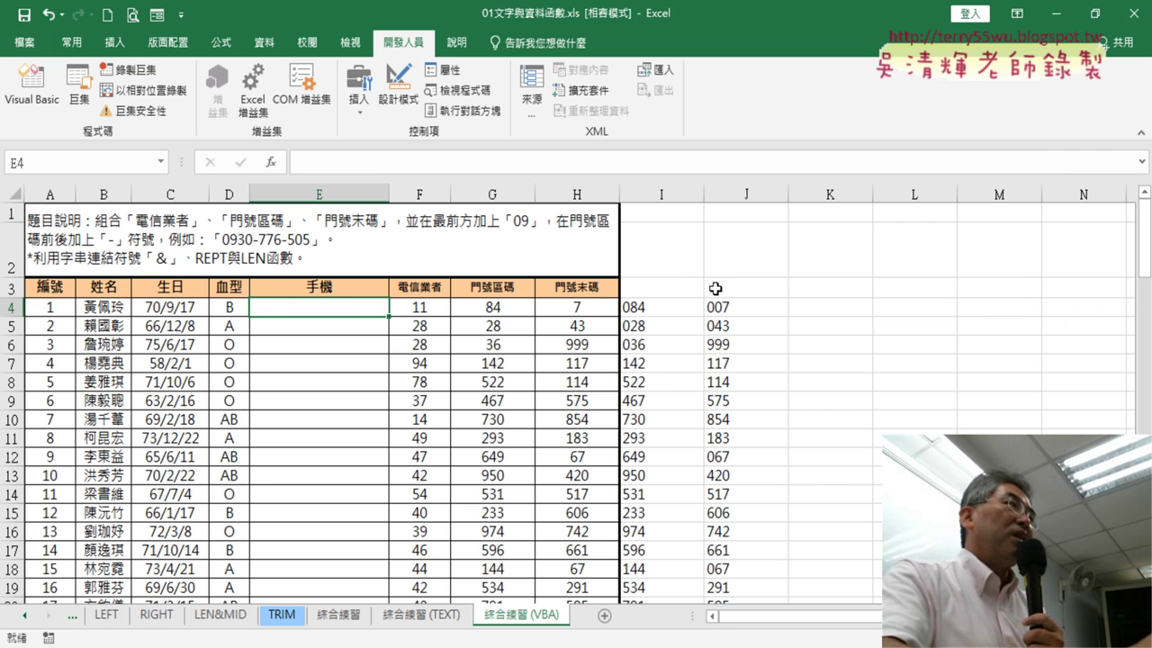
Show FormatCode's declaration in Module1 and try appending 2 to its name, then remove it
left_click(45, 99)
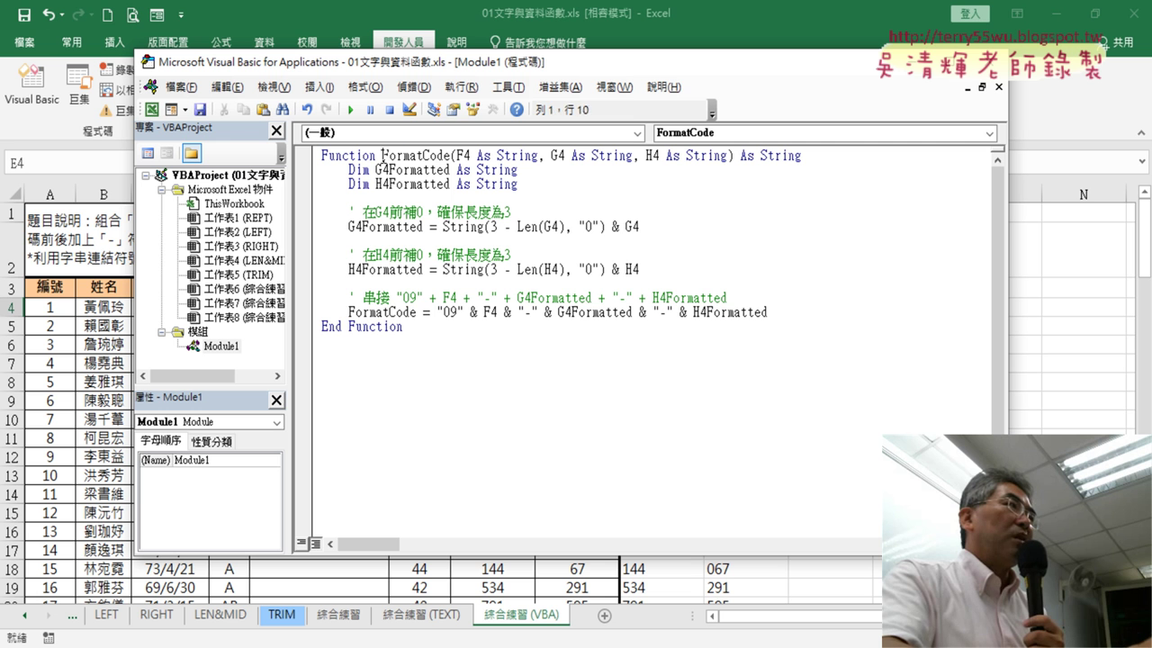
left_click_drag(384, 155, 437, 155)
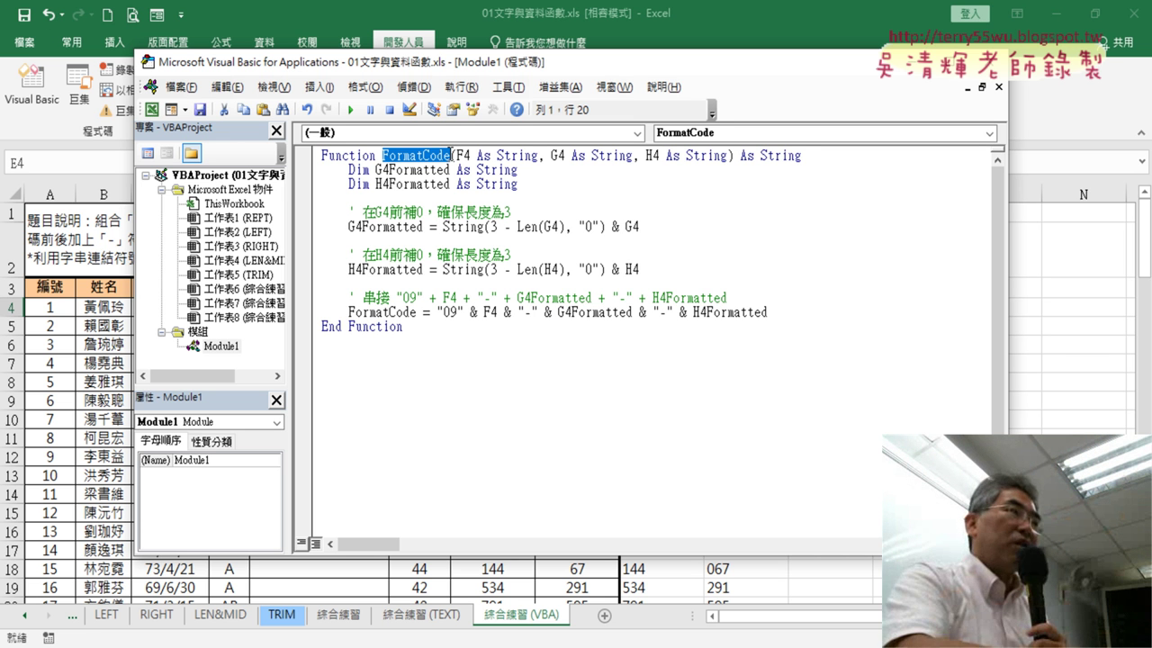
key("Right")
type("2")
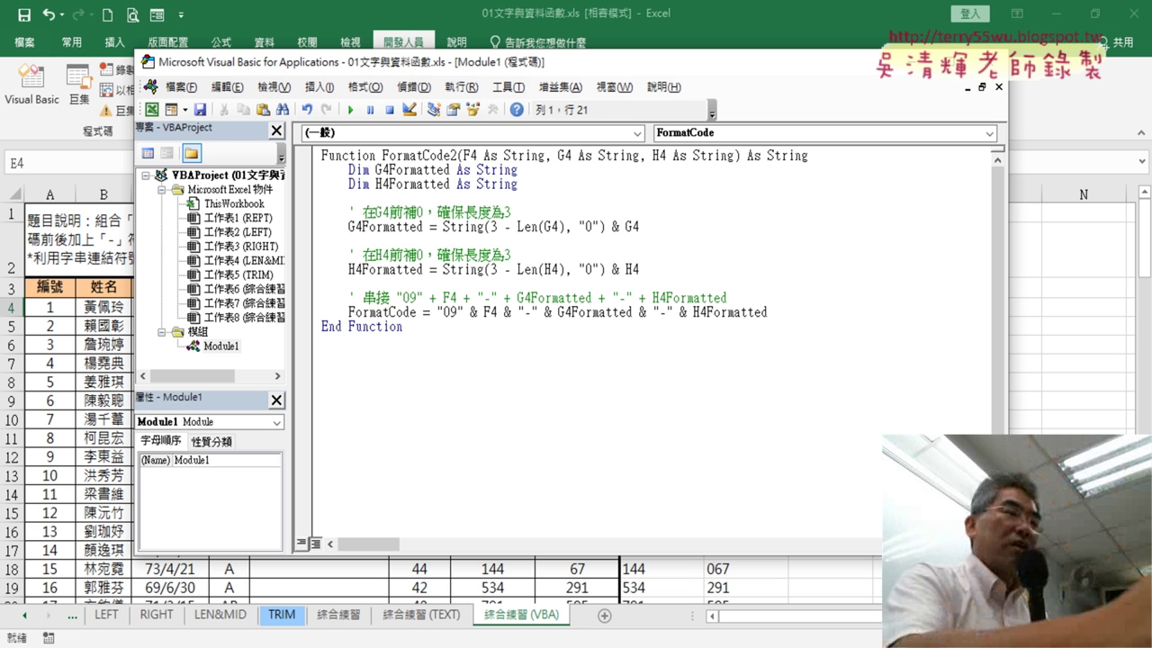
key("BackSpace")
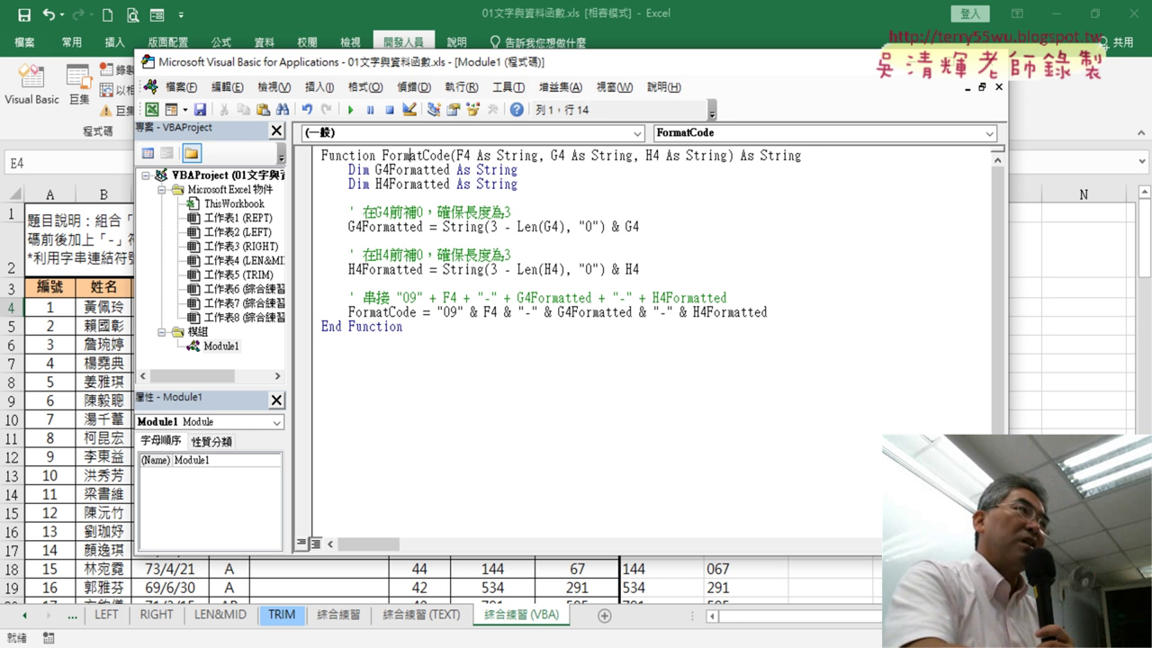
type("2")
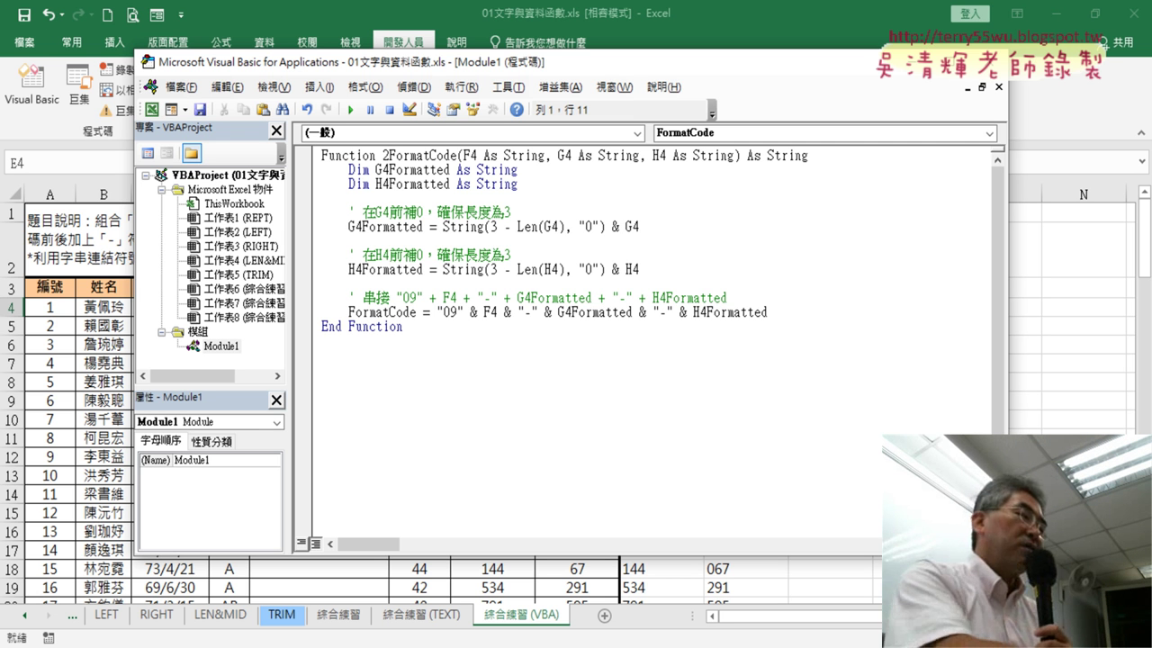
key("BackSpace")
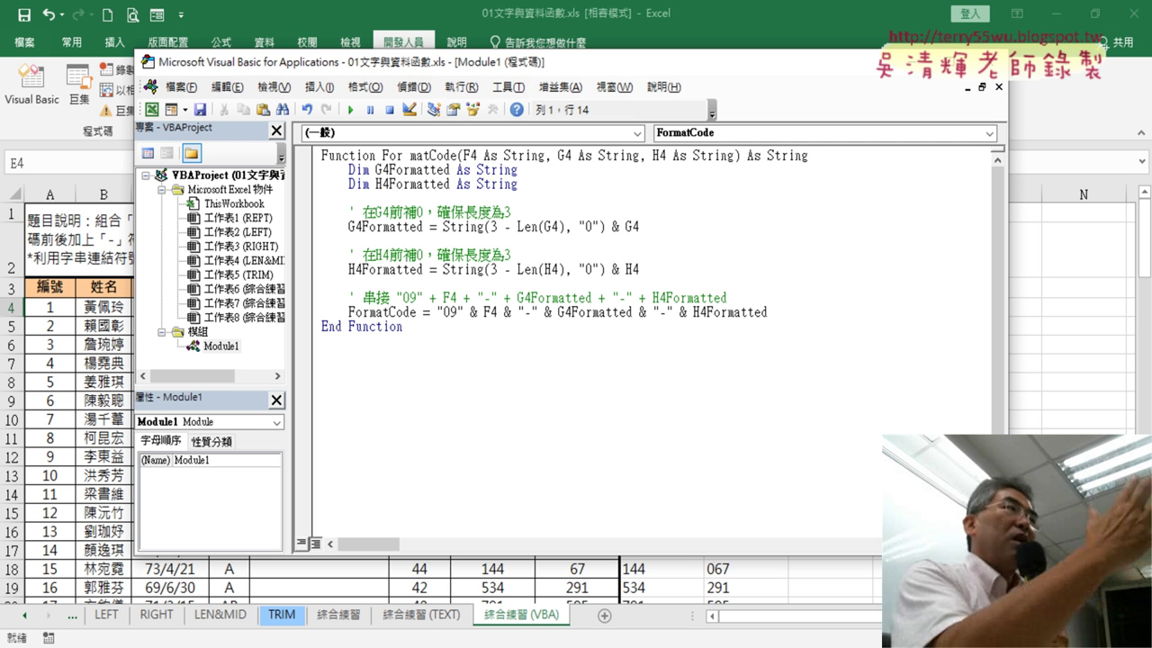
Try underscore and hyphen variants of the name, restore FormatCode, then delete the name
key("BackSpace")
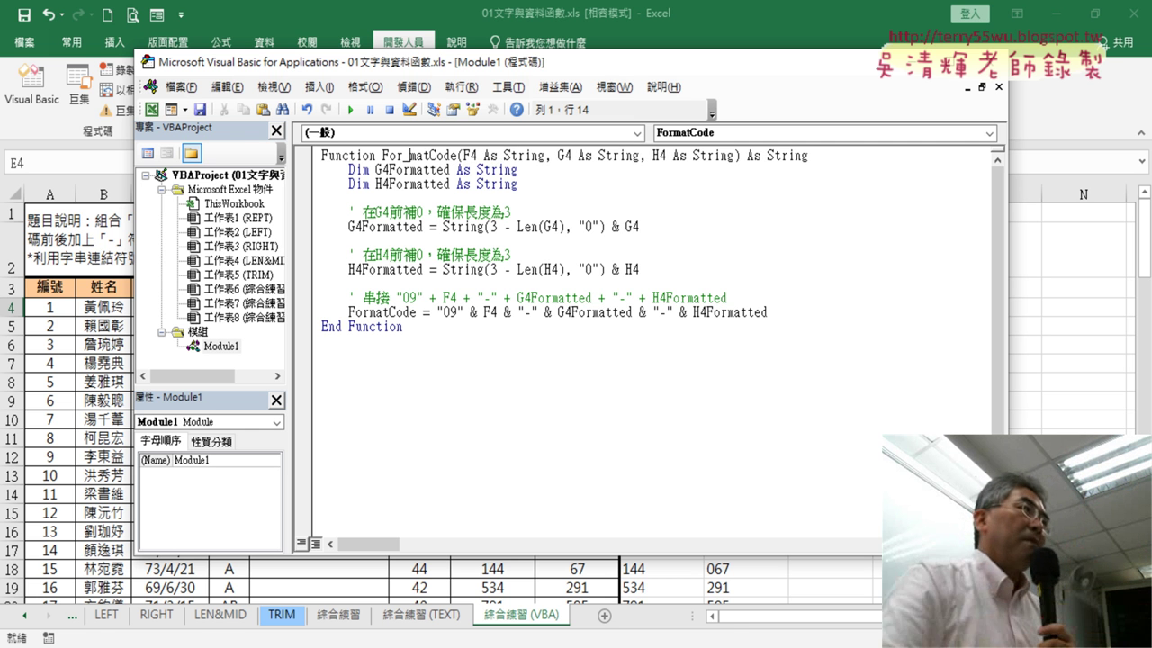
key("BackSpace")
type("_")
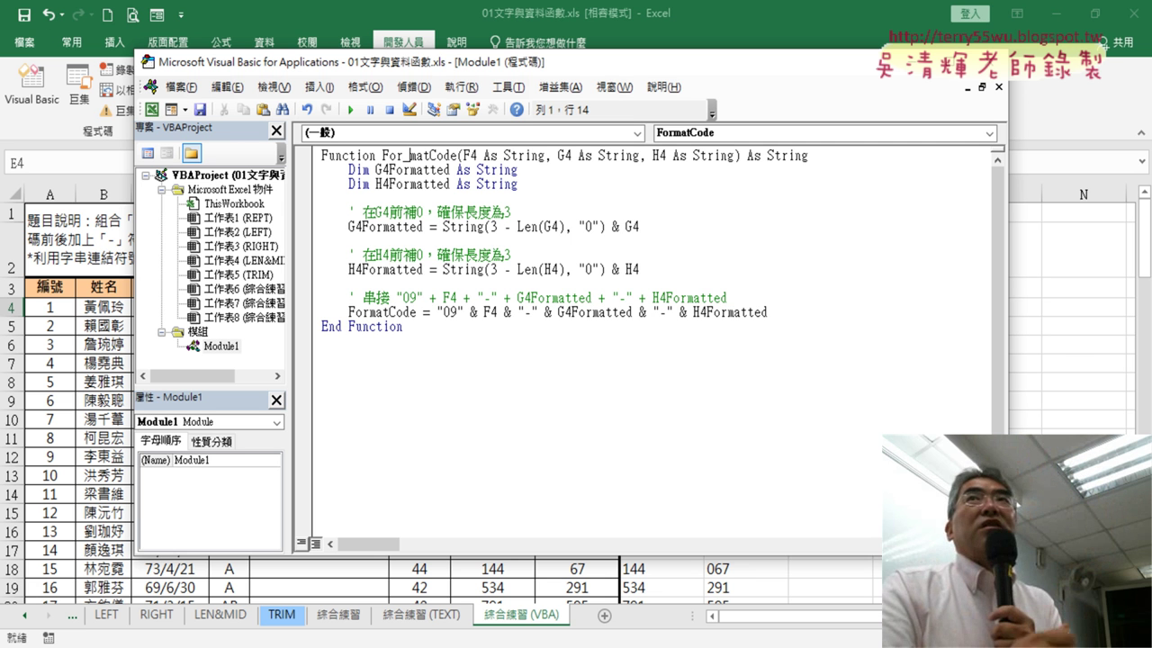
key("BackSpace")
type("-")
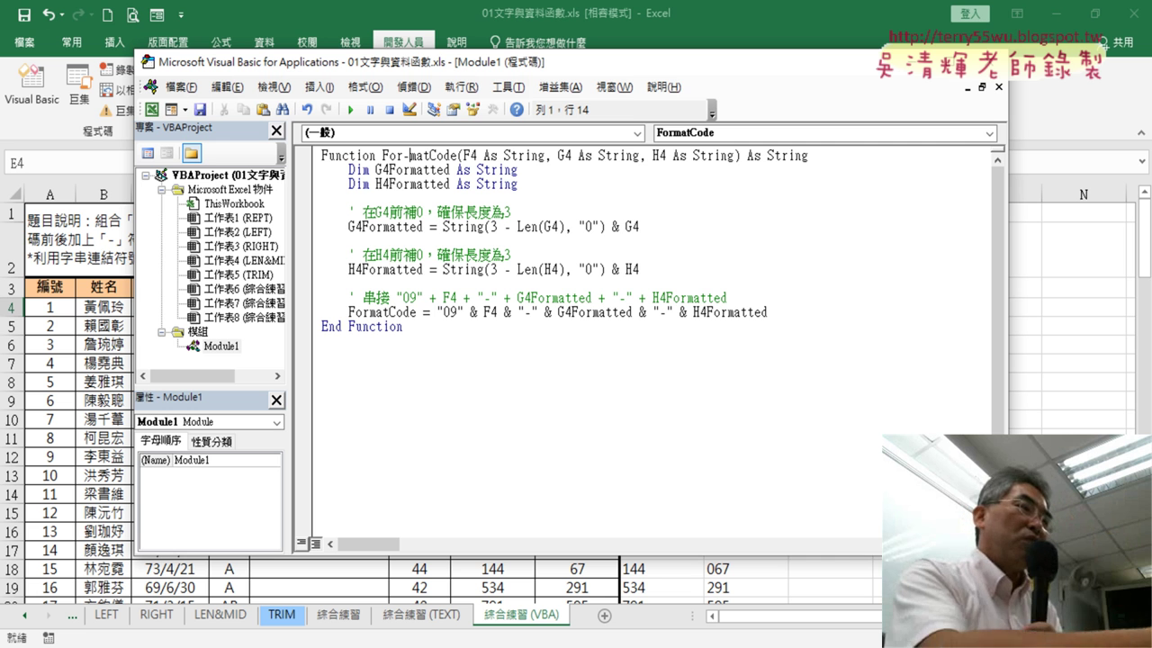
key("BackSpace")
type("_")
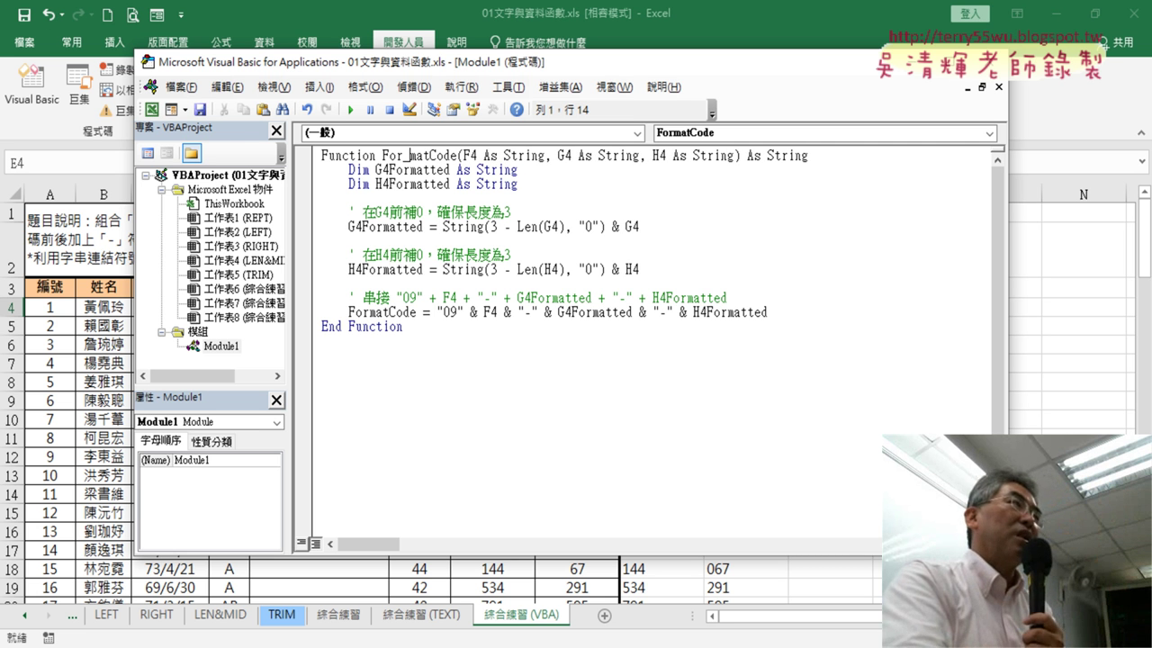
key("ctrl+z")
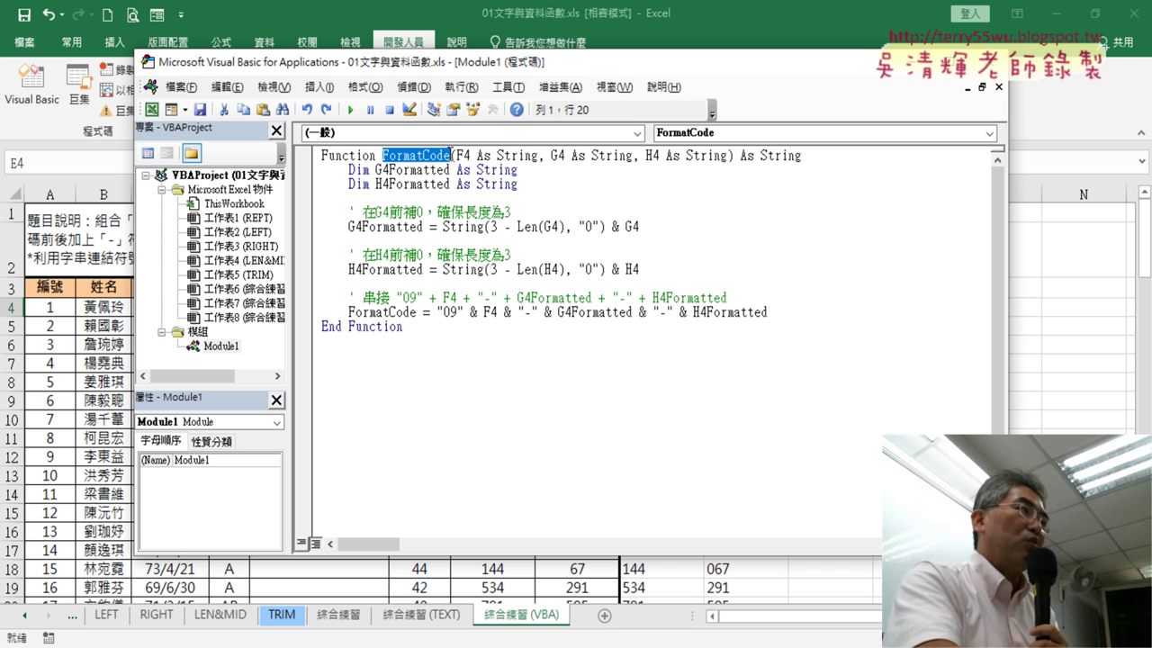
key("Delete")
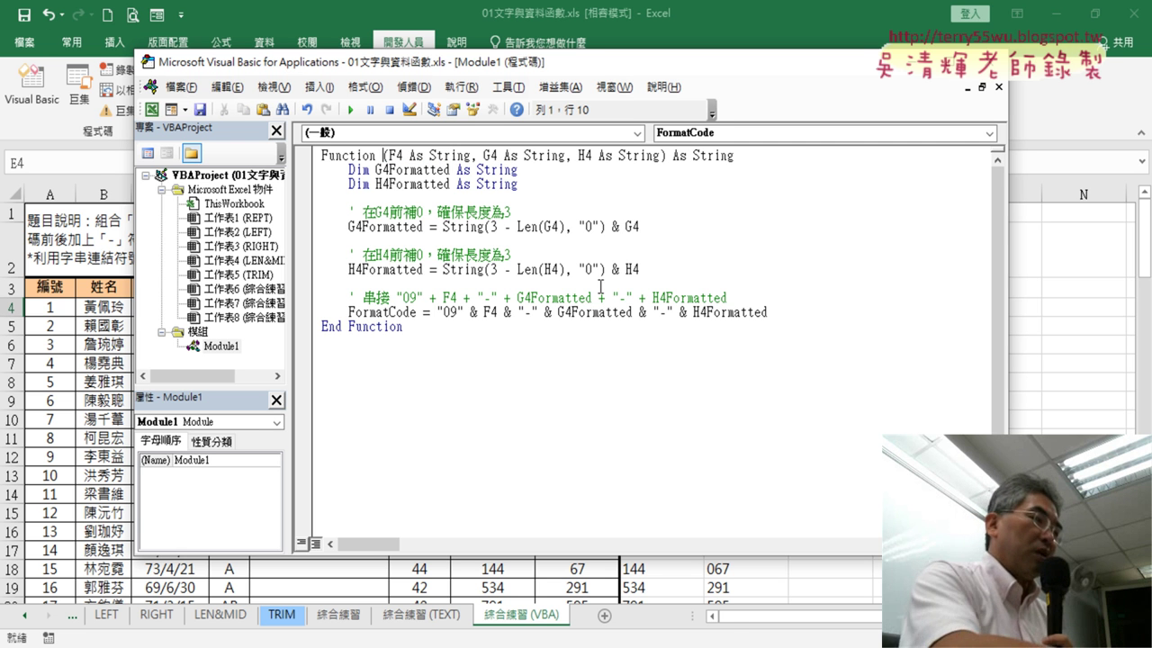
Enter 手機函數 as the function's new name in the Module1 declaration line
type("手")
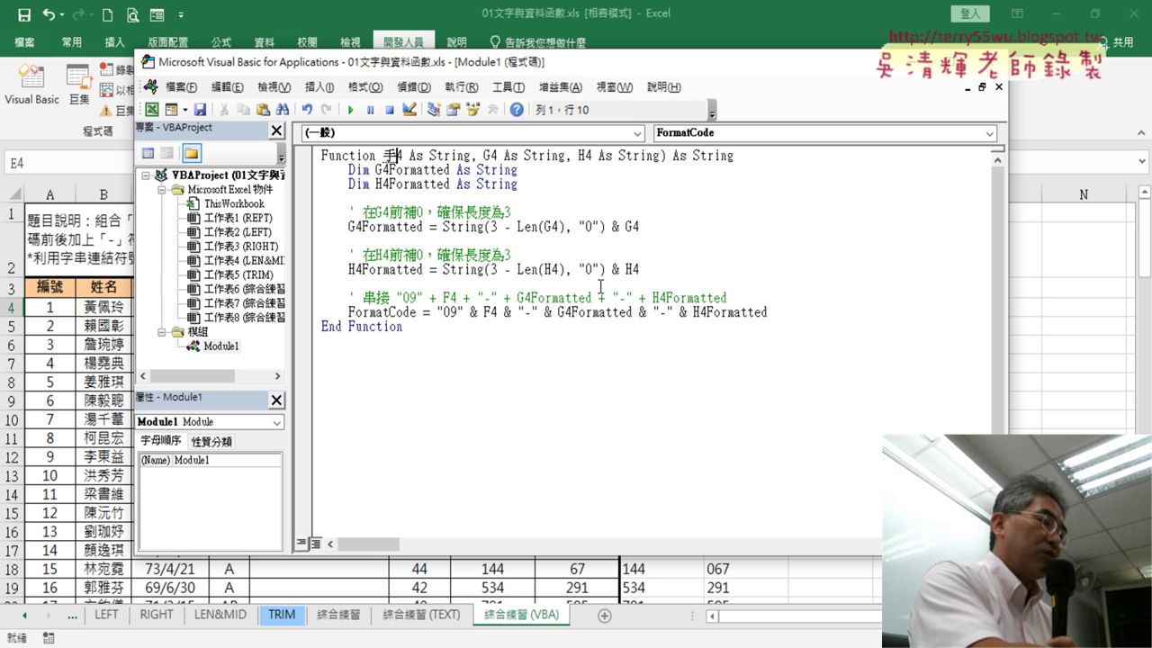
type("機")
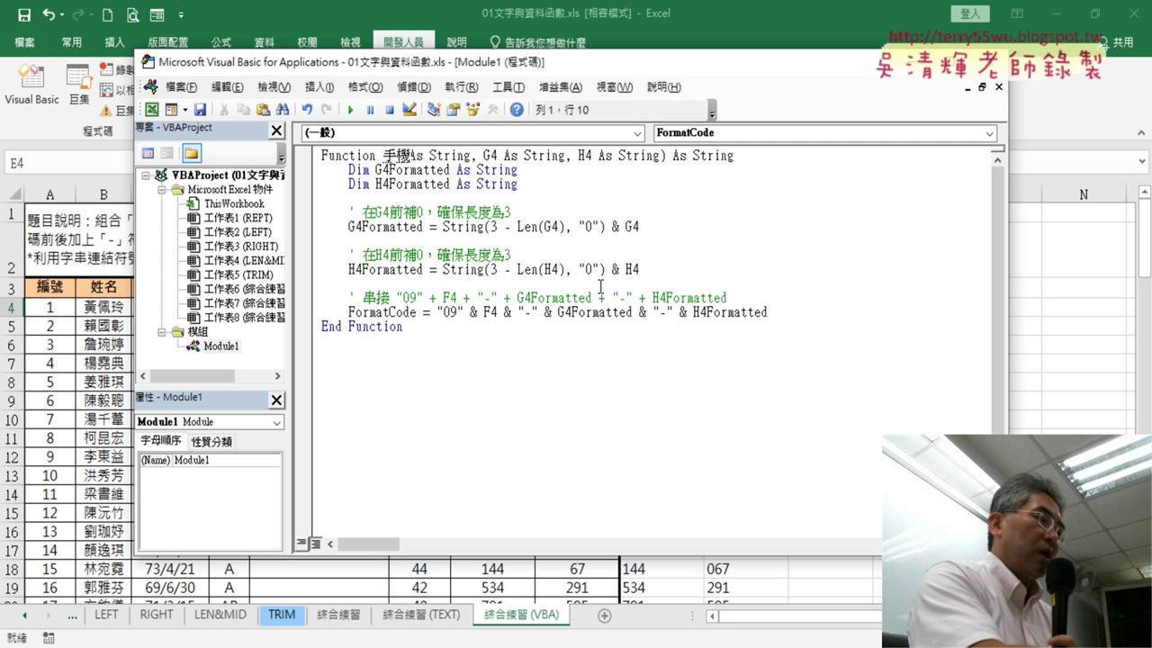
type("函")
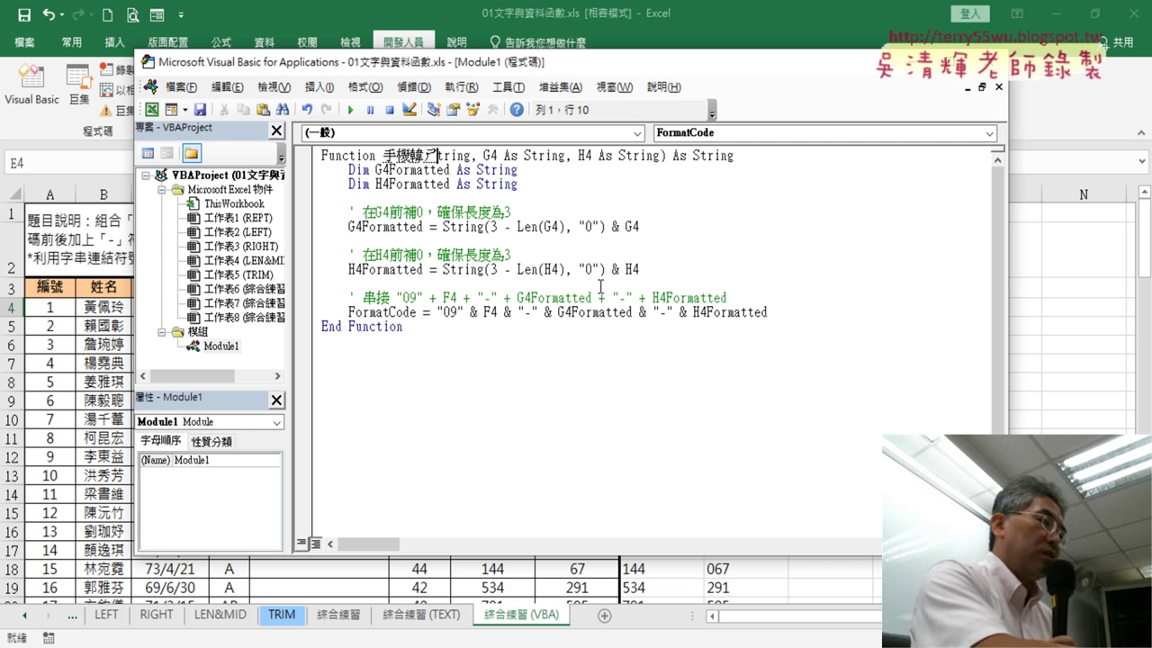
type("數")
key("Return")
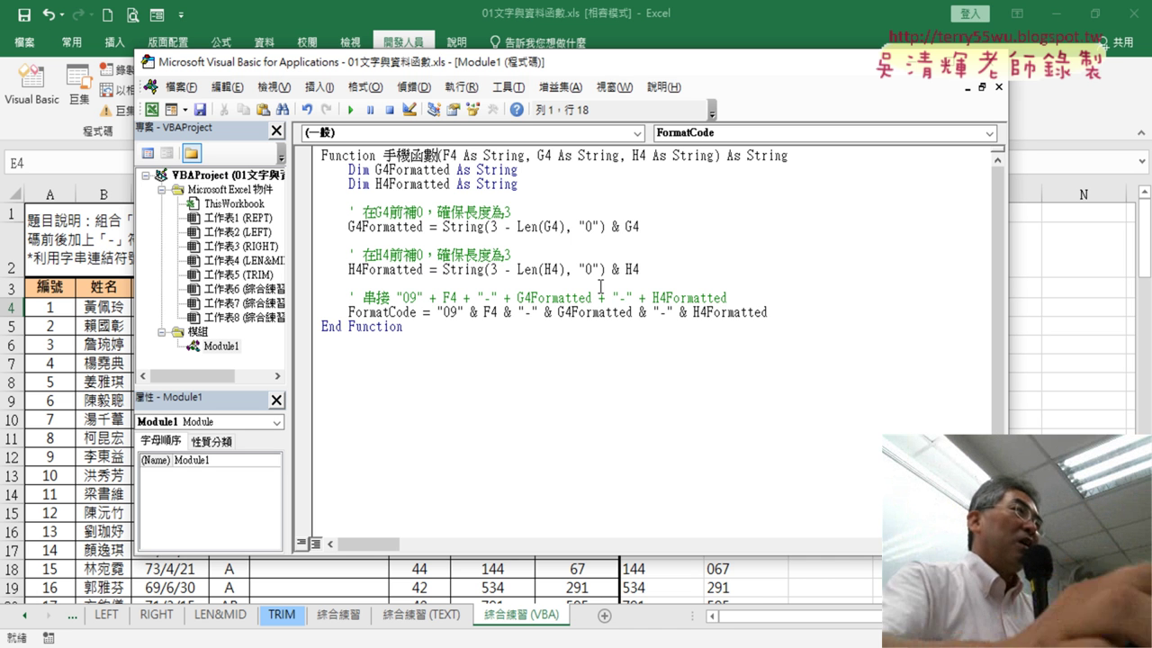
Back on the worksheet, start inserting 手機函數 into E4 and cancel the arguments dialog
left_click(990, 60)
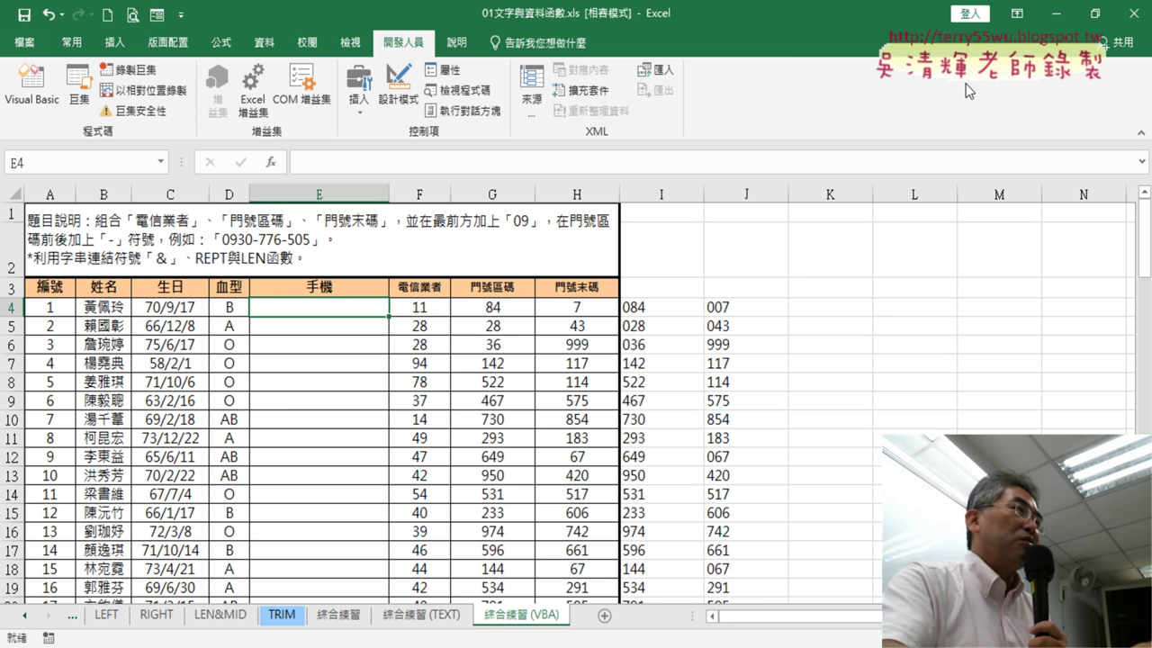
left_click(269, 163)
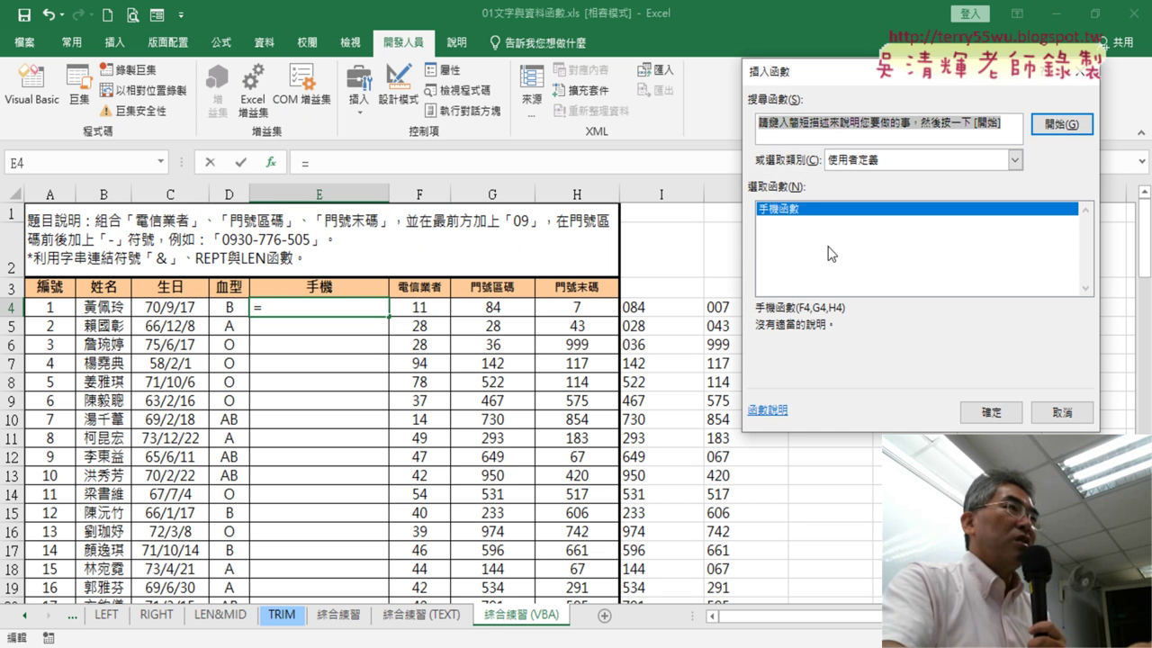
double_click(790, 214)
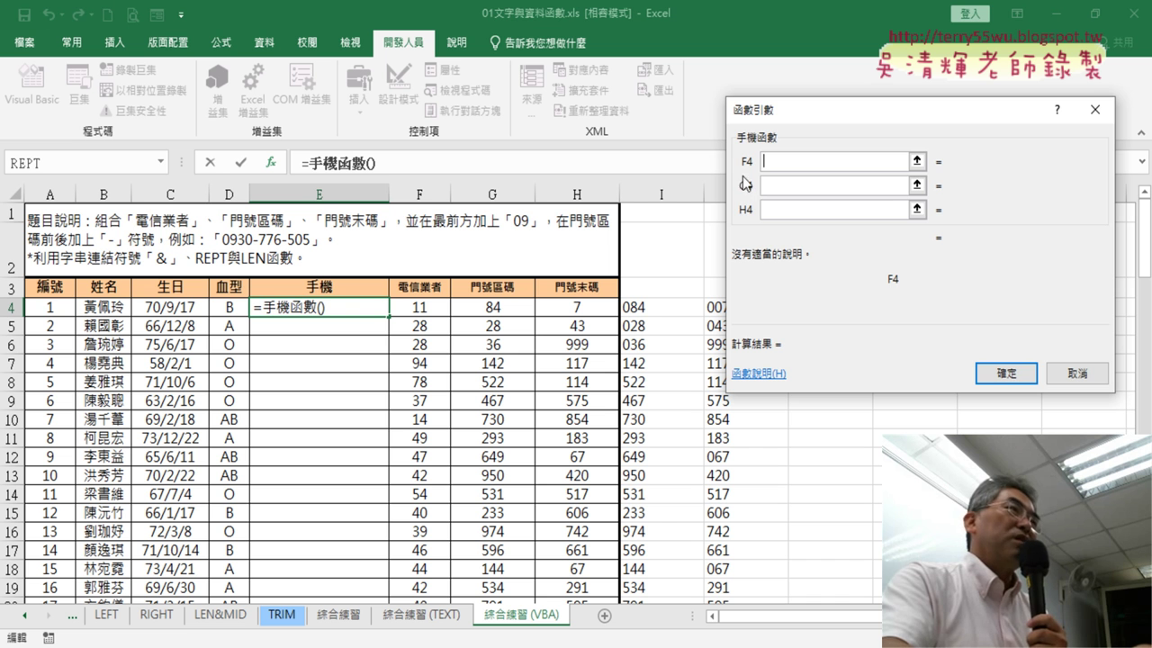
left_click(1087, 376)
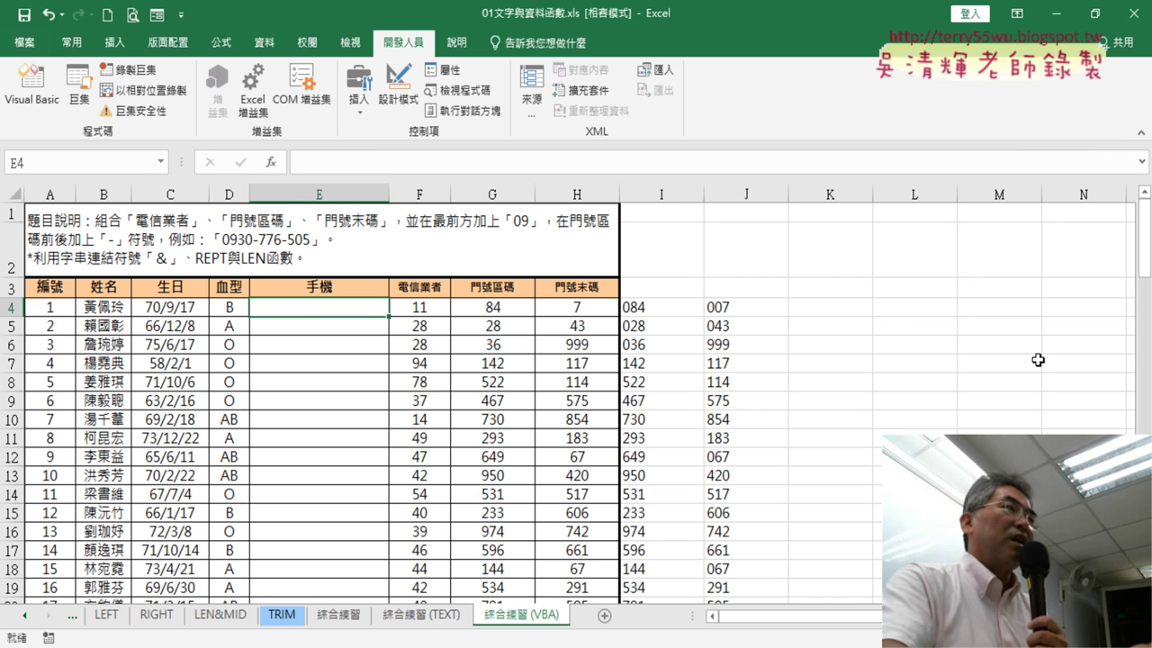
left_click(31, 90)
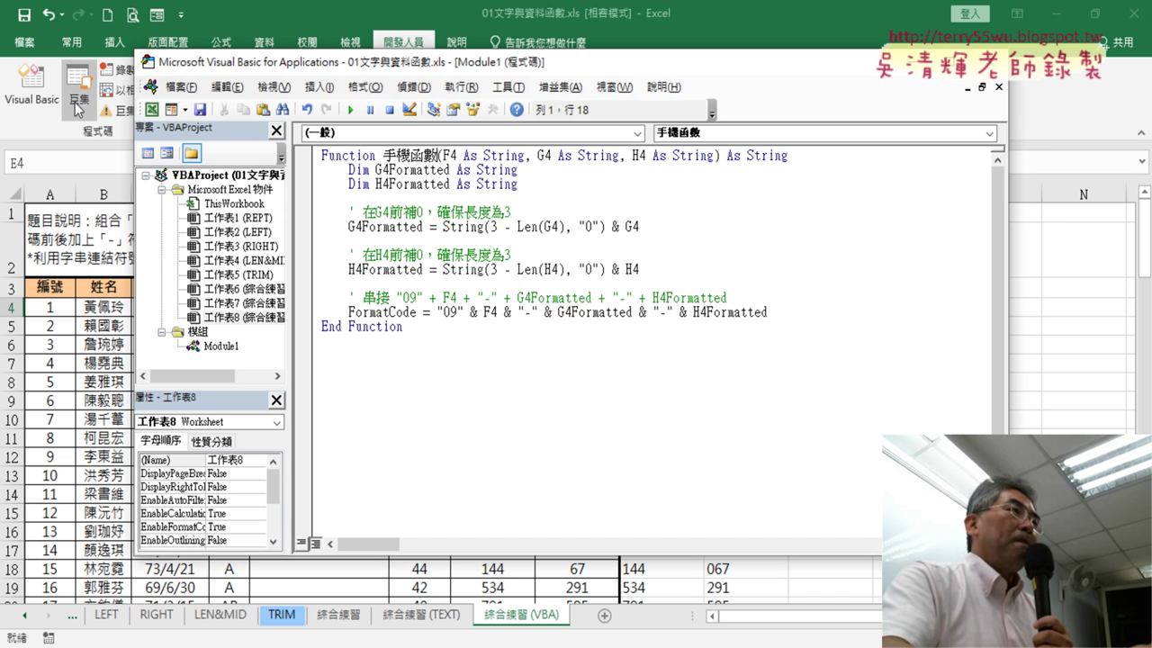
left_click_drag(384, 155, 411, 156)
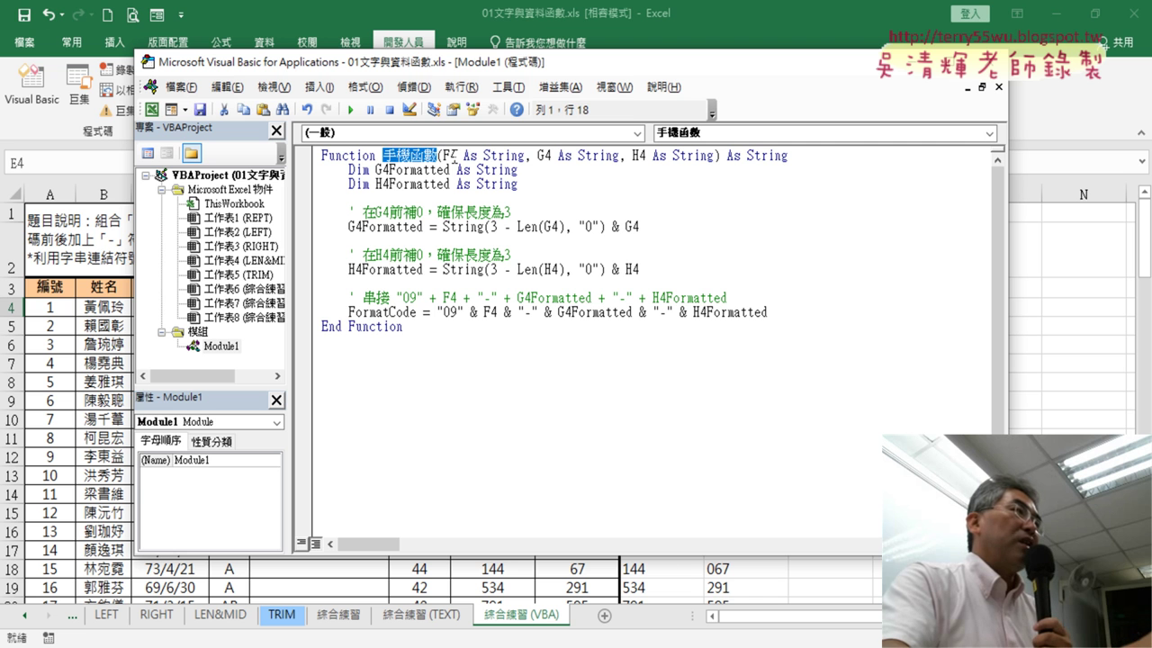
double_click(447, 155)
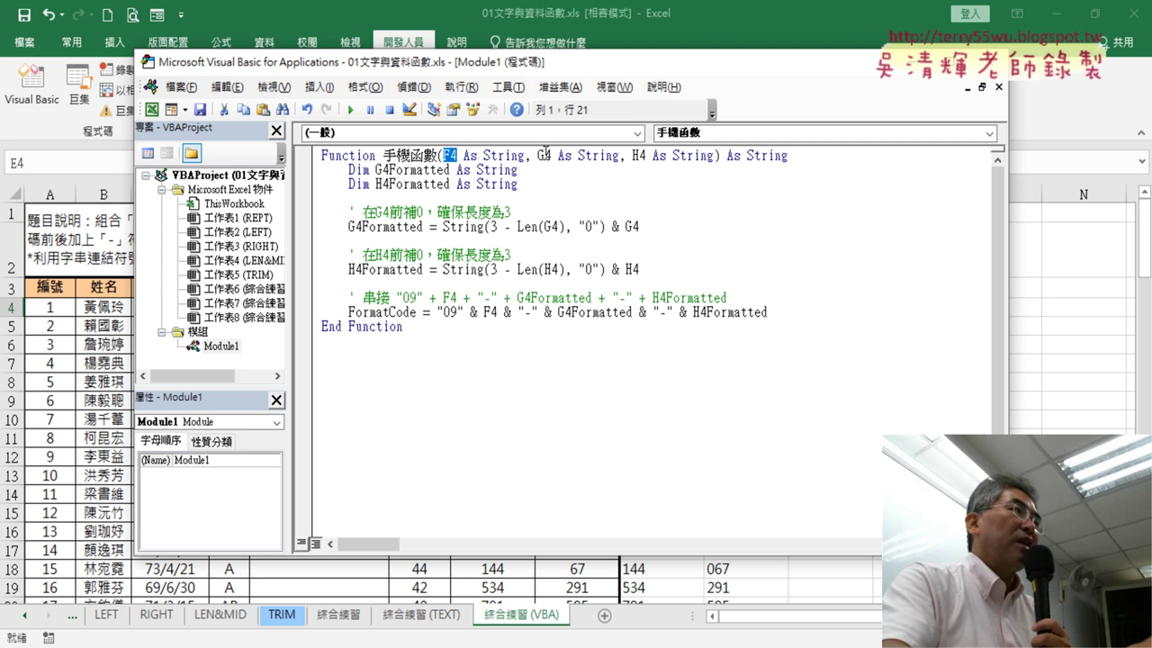
left_click_drag(639, 70, 735, 105)
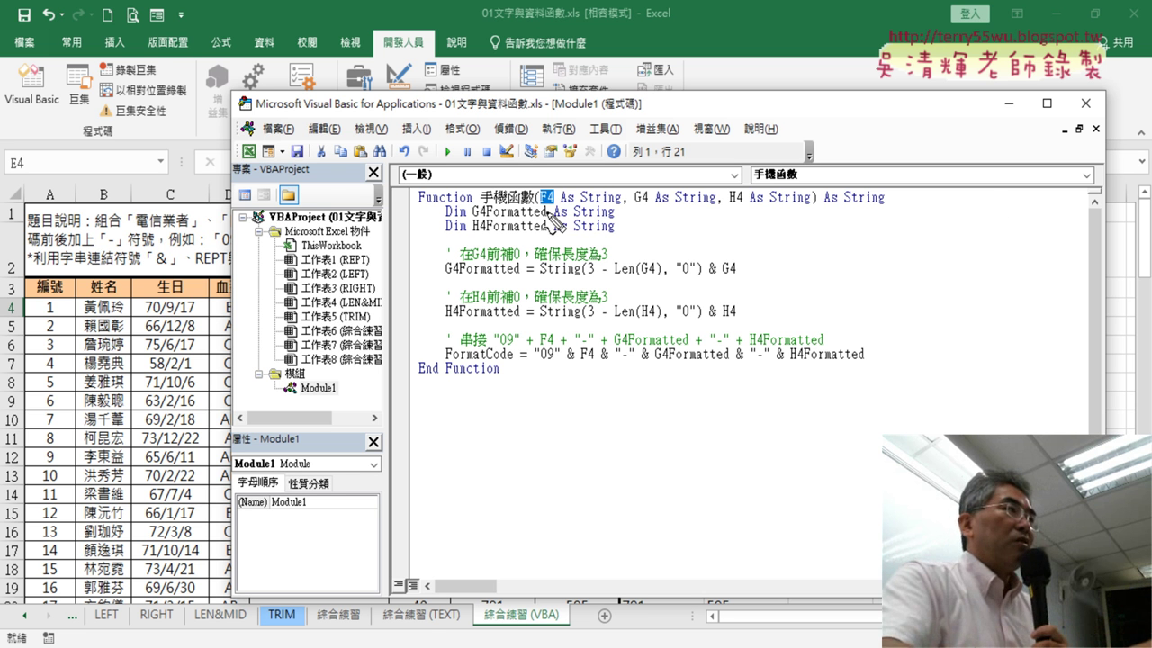
left_click_drag(540, 207, 554, 205)
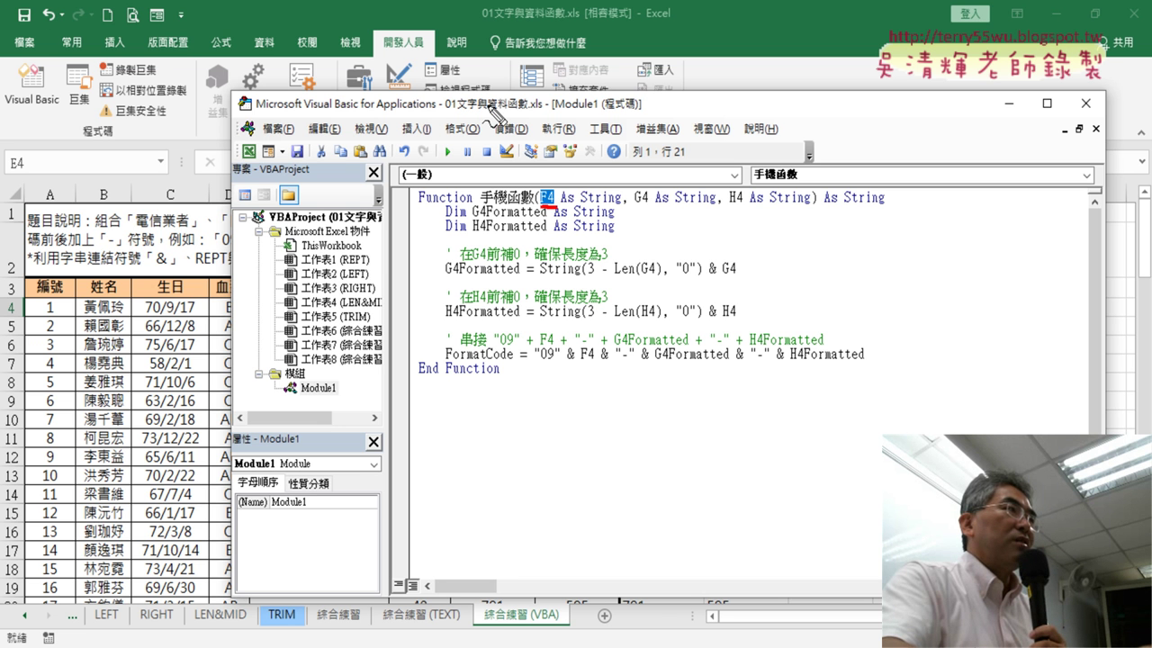
left_click_drag(488, 103, 559, 171)
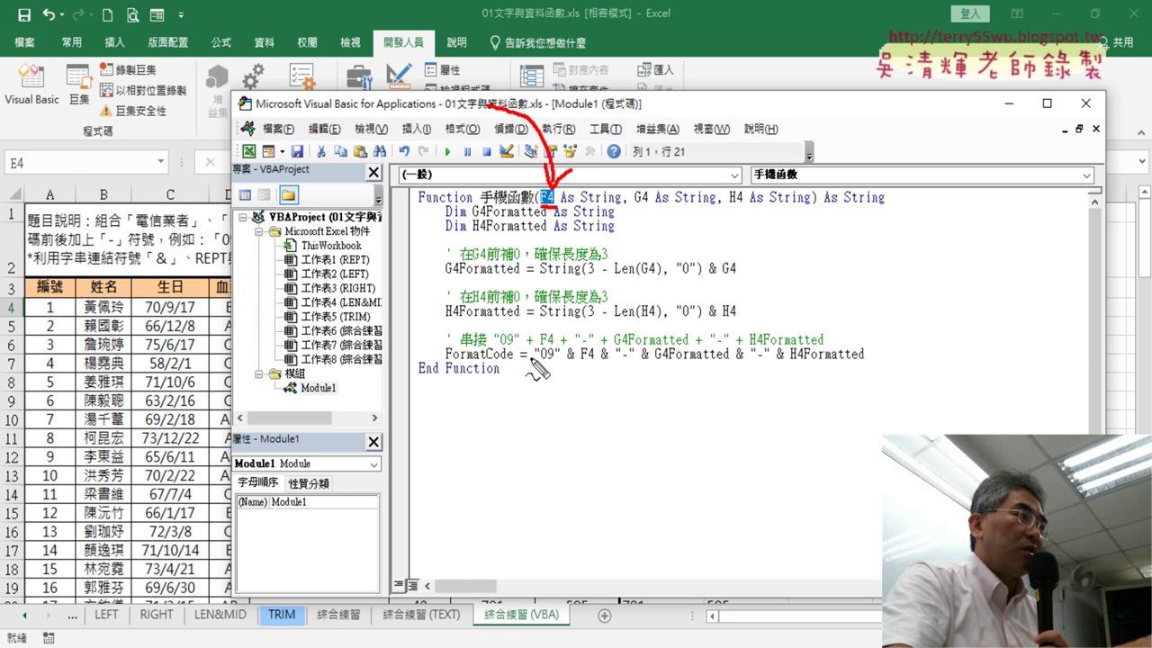
left_click_drag(580, 363, 603, 363)
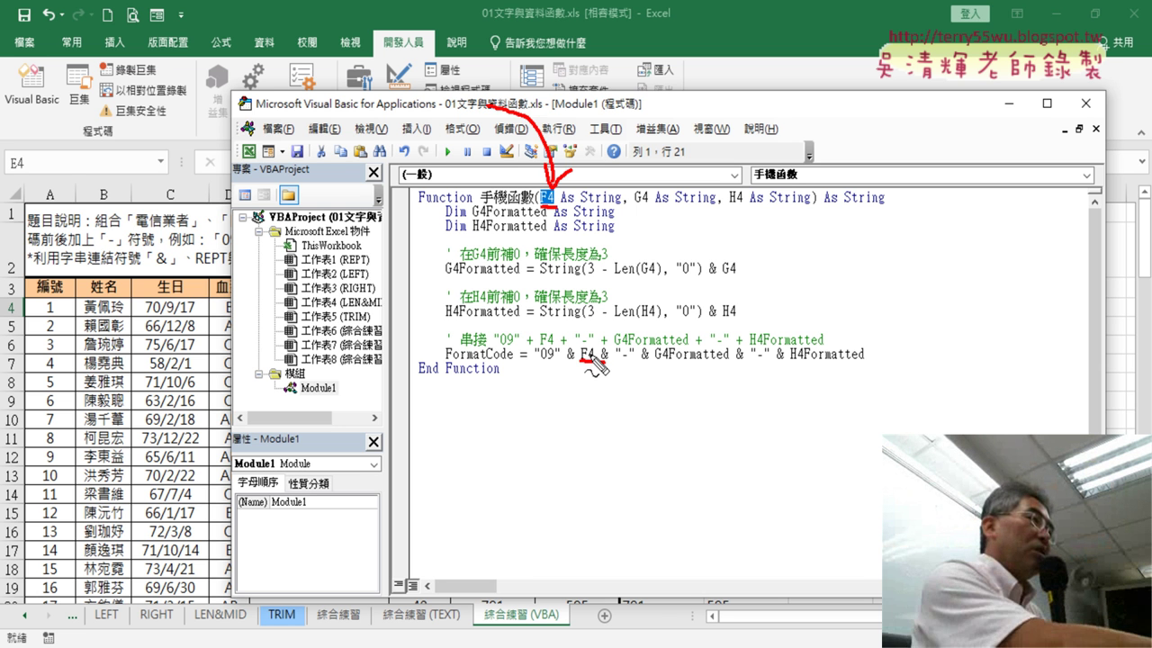
key("Escape")
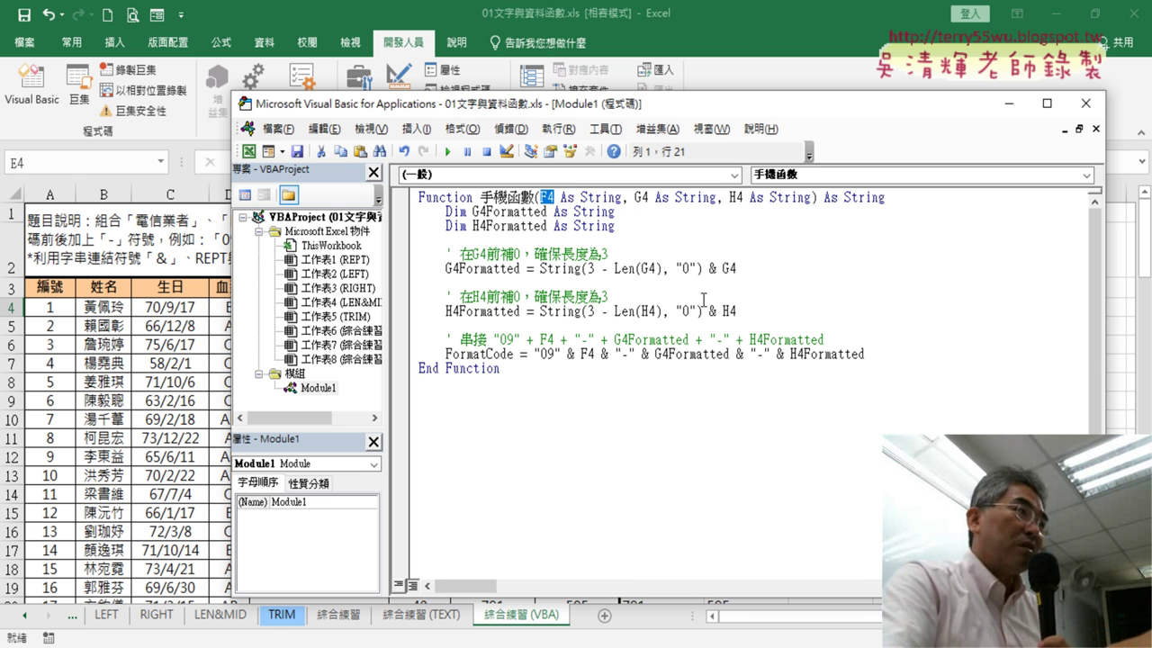
Copy the 電信業者 header from F3 and paste it over F4 in the declaration and FormatCode line
left_click(193, 322)
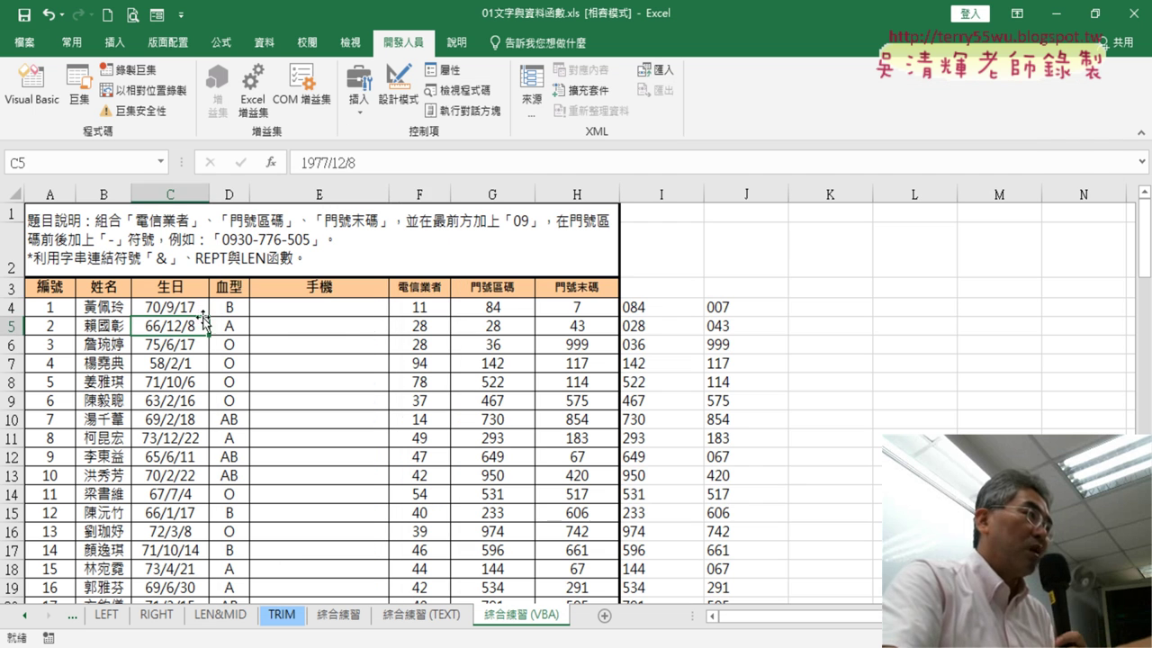
left_click(433, 289)
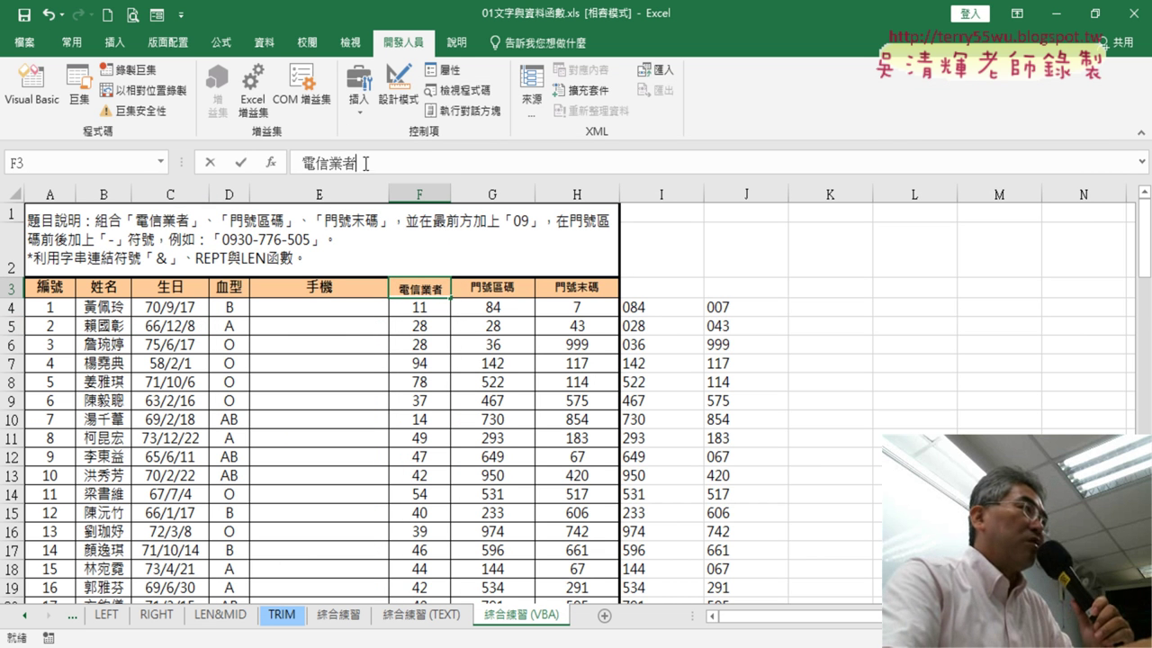
left_click_drag(364, 163, 301, 163)
key("ctrl+c")
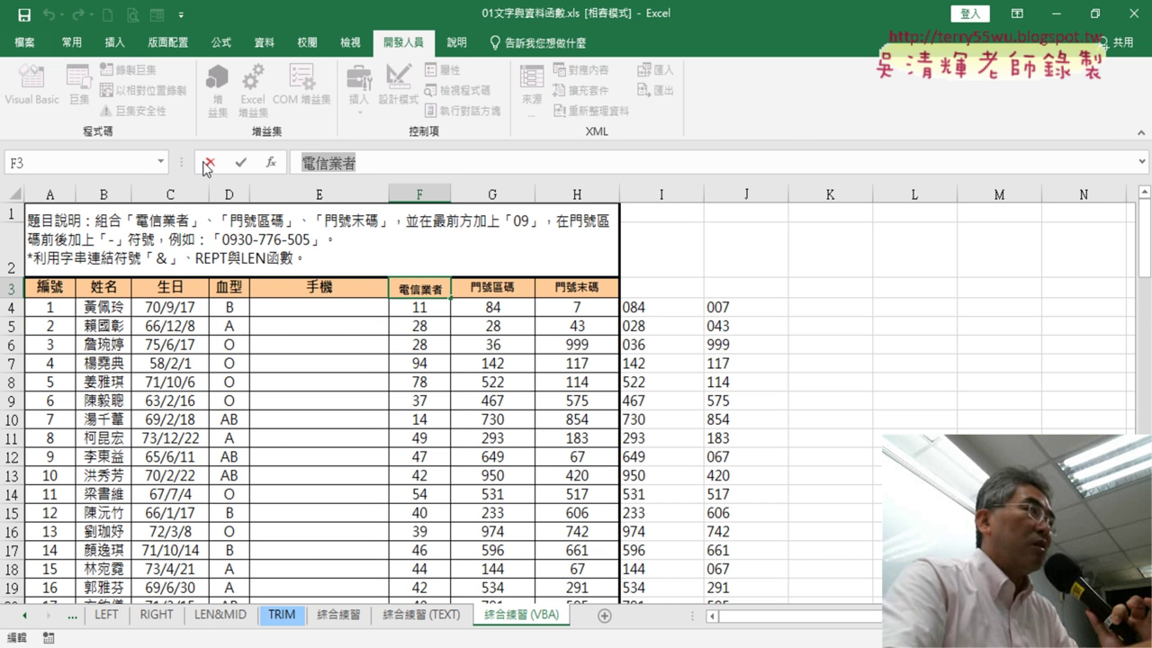
left_click(209, 163)
left_click(31, 86)
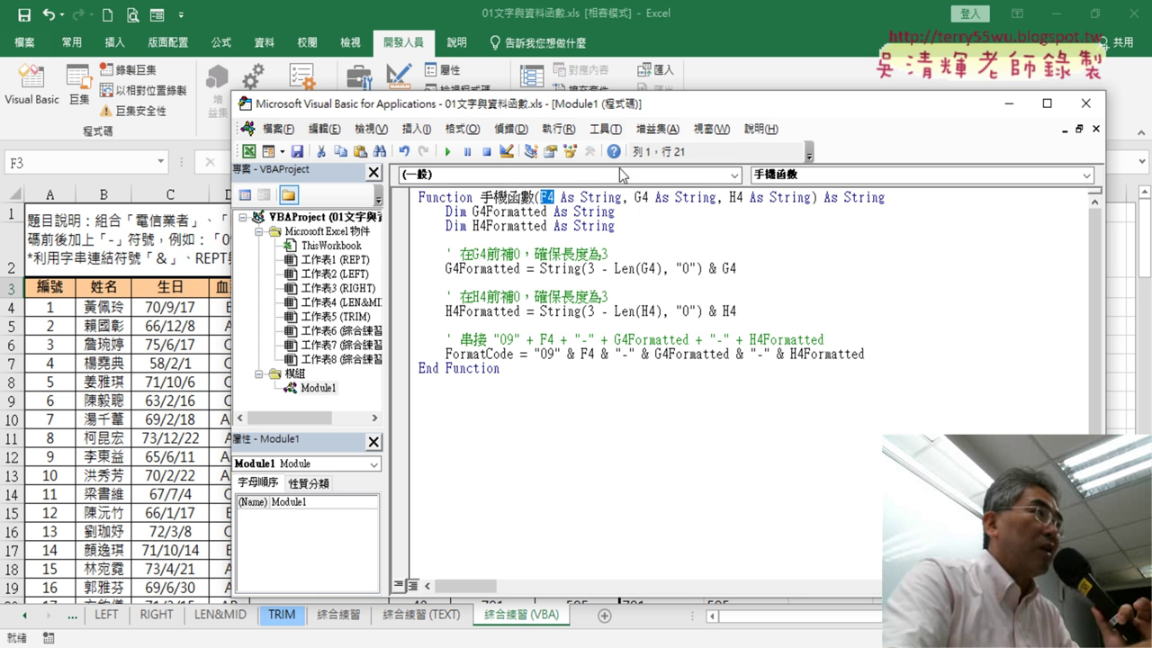
key("ctrl+v")
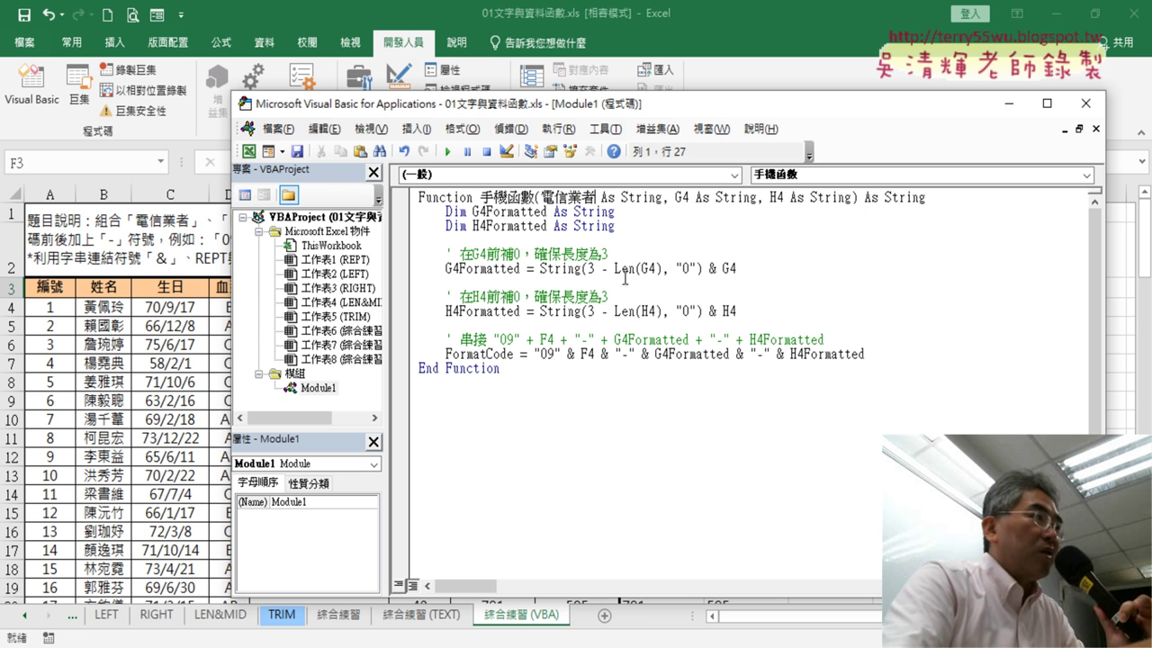
left_click_drag(595, 354, 588, 353)
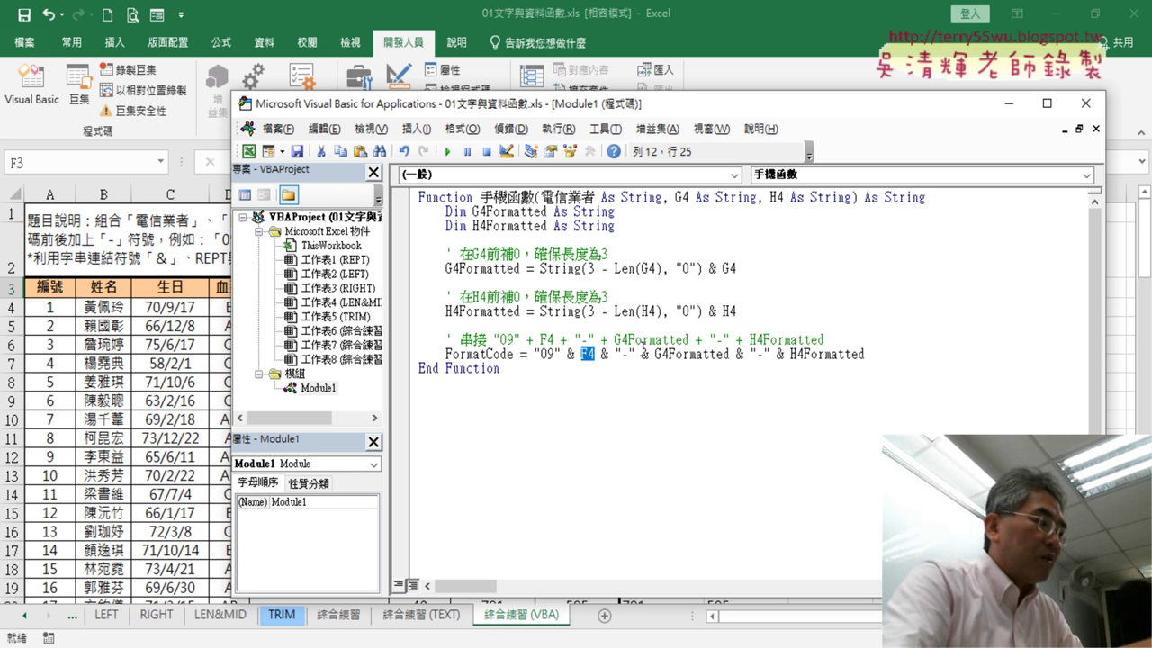
key("ctrl+v")
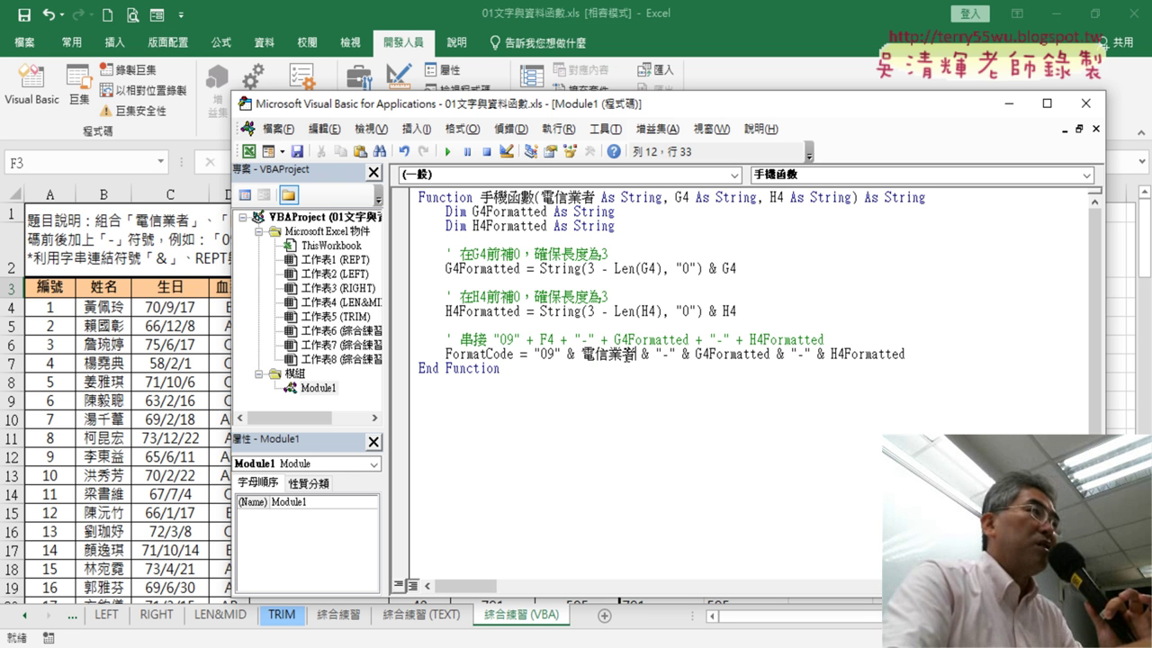
key("alt+F11")
Copy the 門號區碼 header from G3 and replace G4 with it in the function declaration
left_click(519, 293)
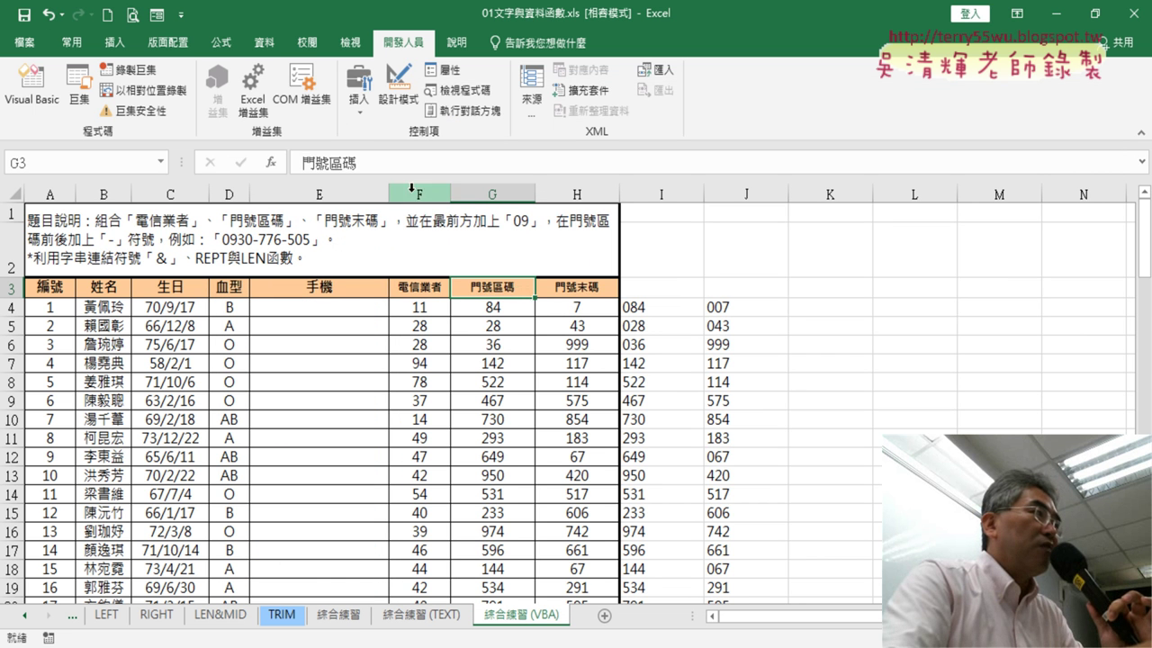
left_click_drag(387, 163, 292, 165)
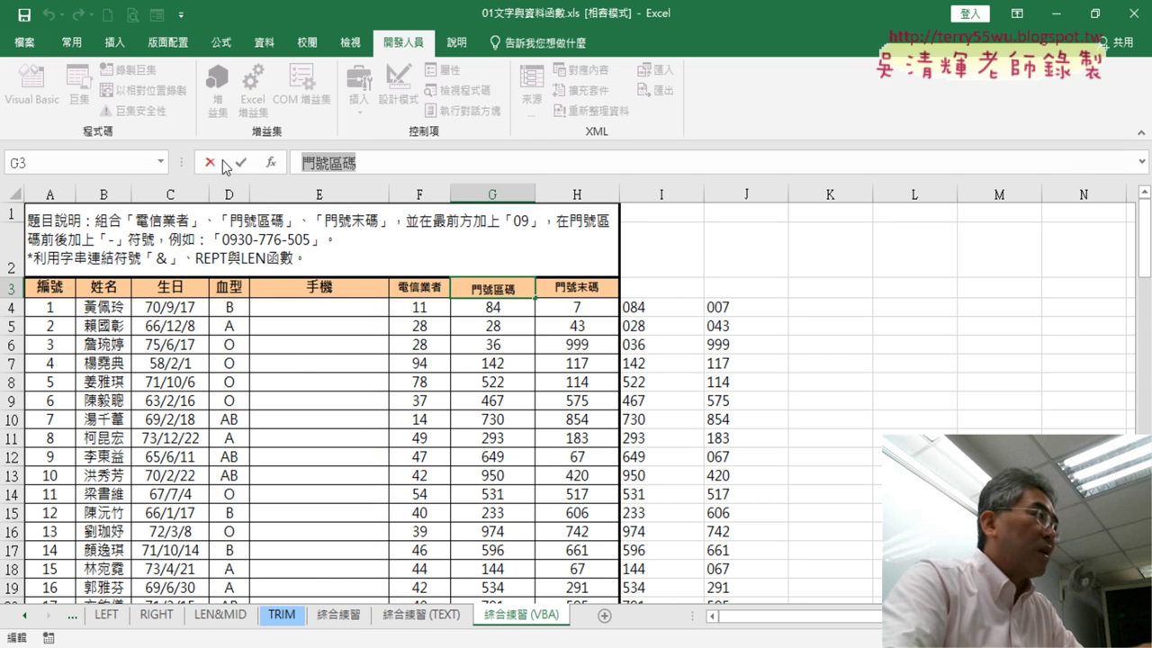
left_click(211, 164)
left_click(32, 90)
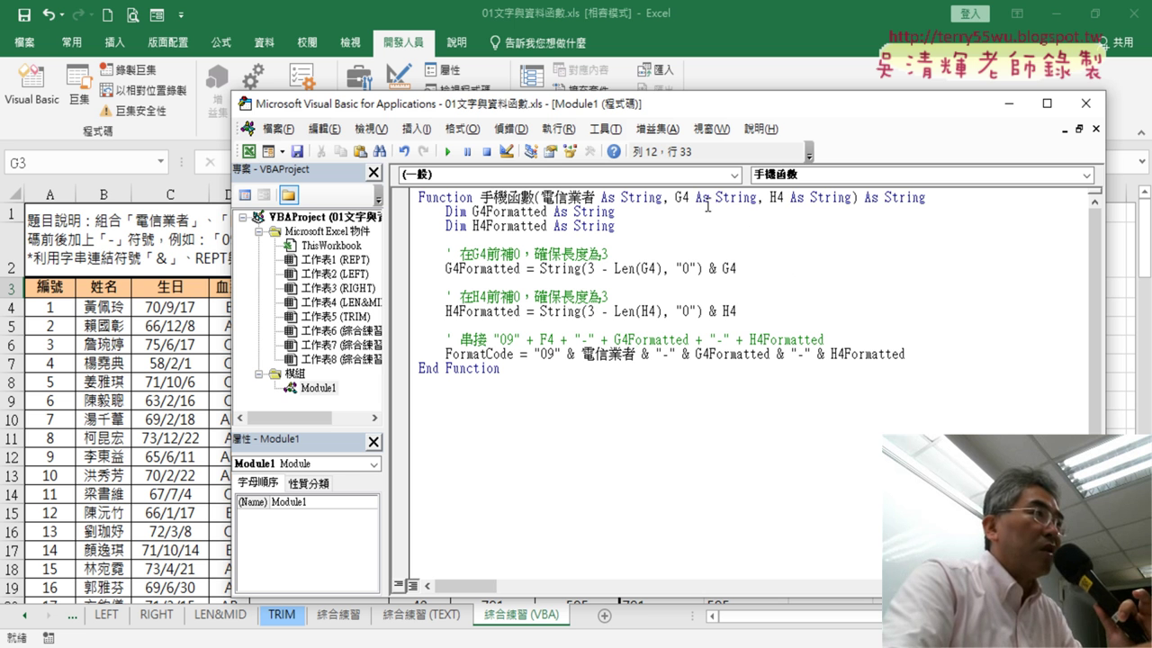
left_click_drag(690, 197, 683, 197)
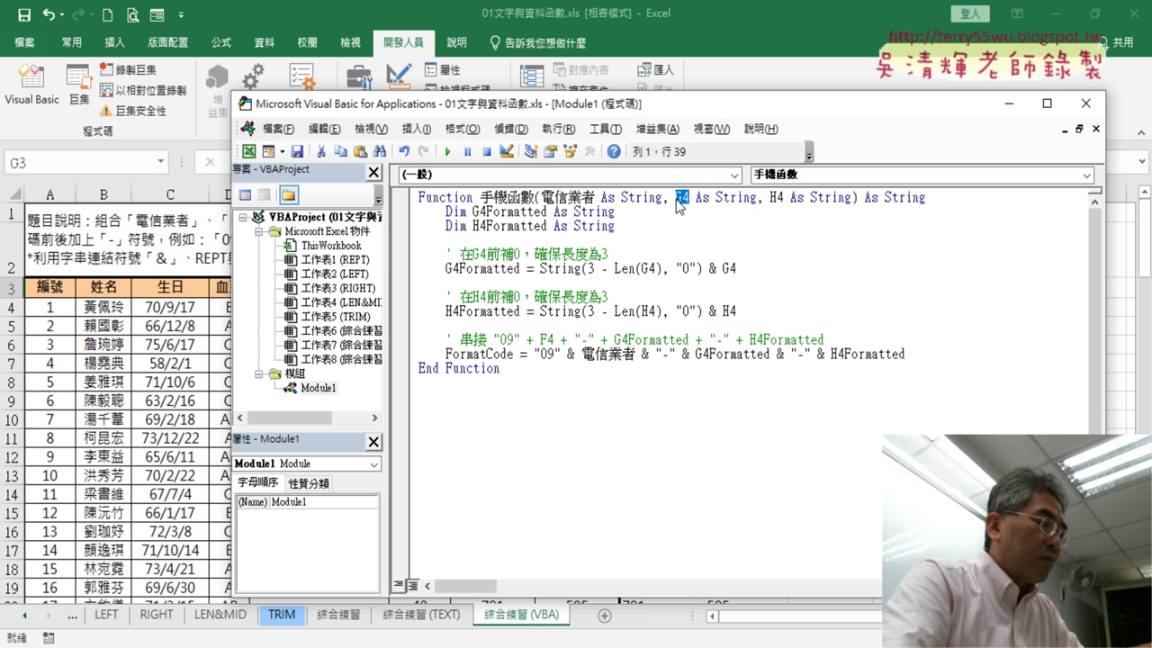
type("門號區碼")
Replace both G4 references on the G4Formatted padding line with 門號區碼
left_click_drag(769, 270, 728, 270)
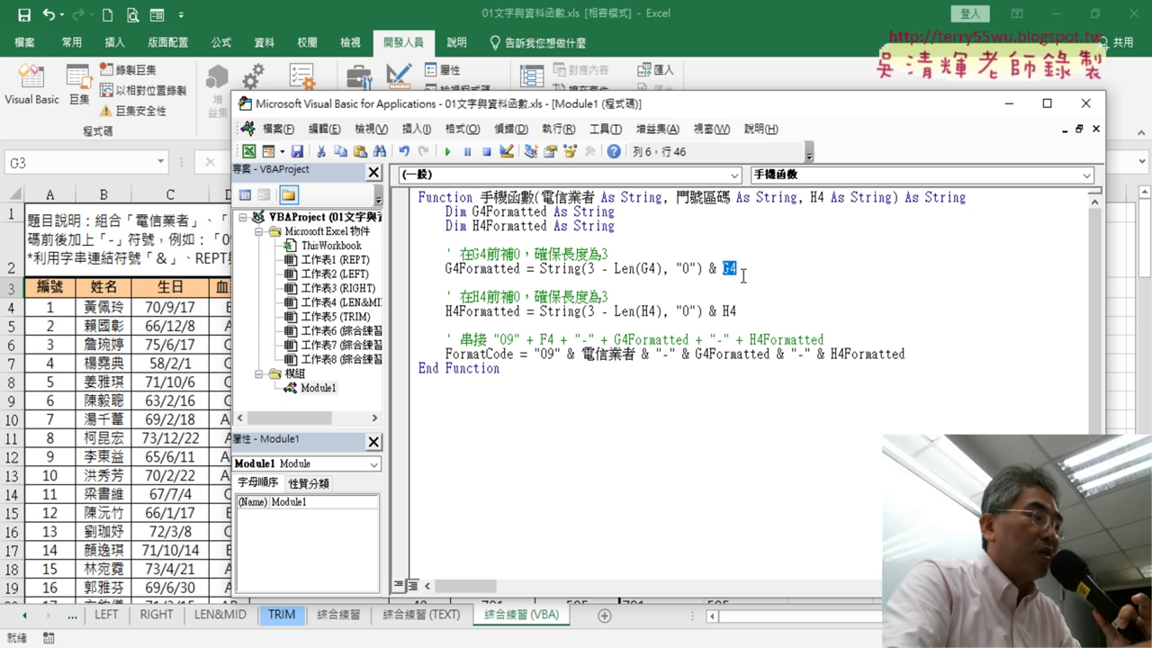
type("門號區碼")
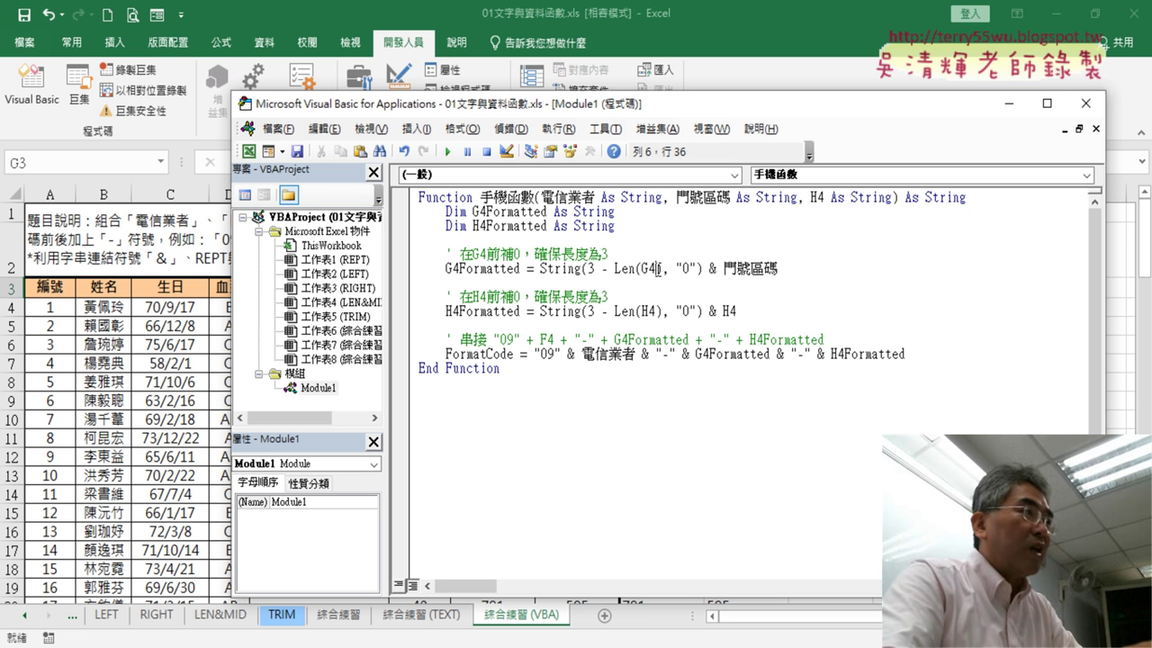
double_click(650, 268)
type("門號區碼")
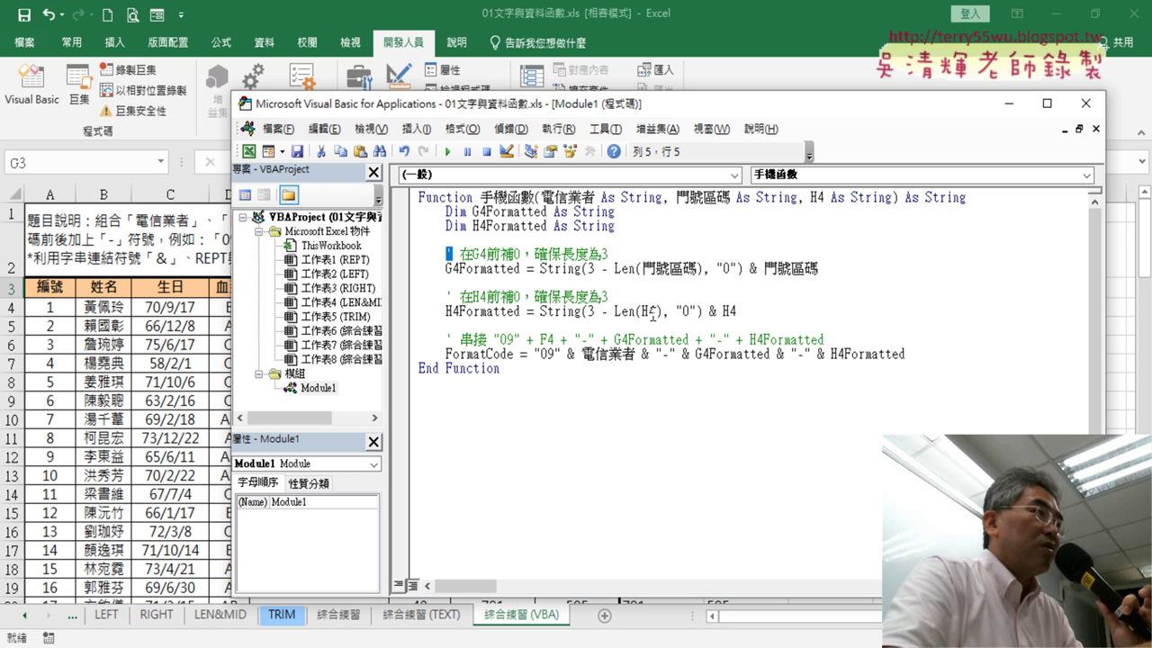
left_click(191, 332)
left_click(594, 293)
Copy the 門號末碼 header from H3 and set up a Replace of H4 with 門號末碼
left_click_drag(411, 160, 233, 159)
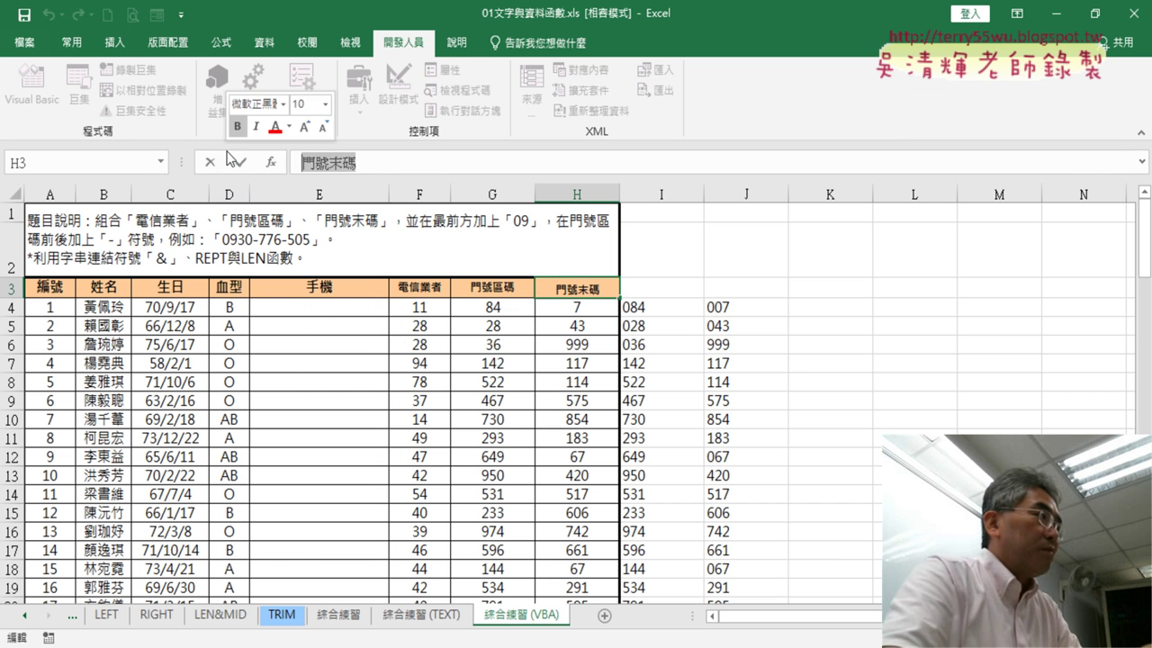
left_click(210, 163)
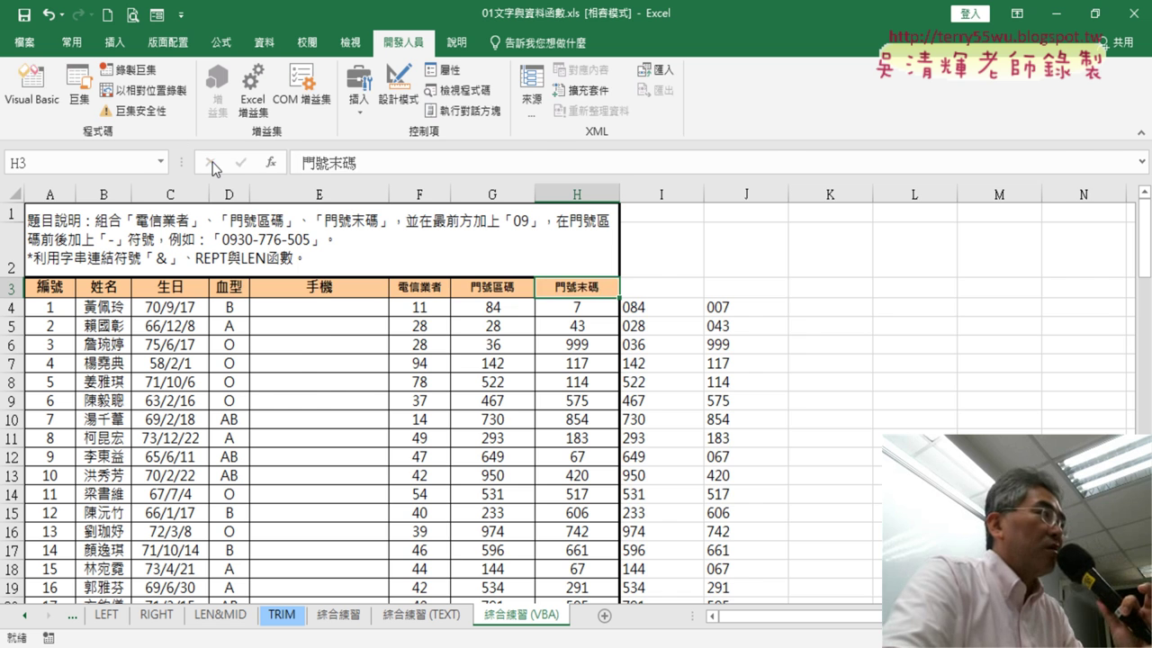
left_click(31, 85)
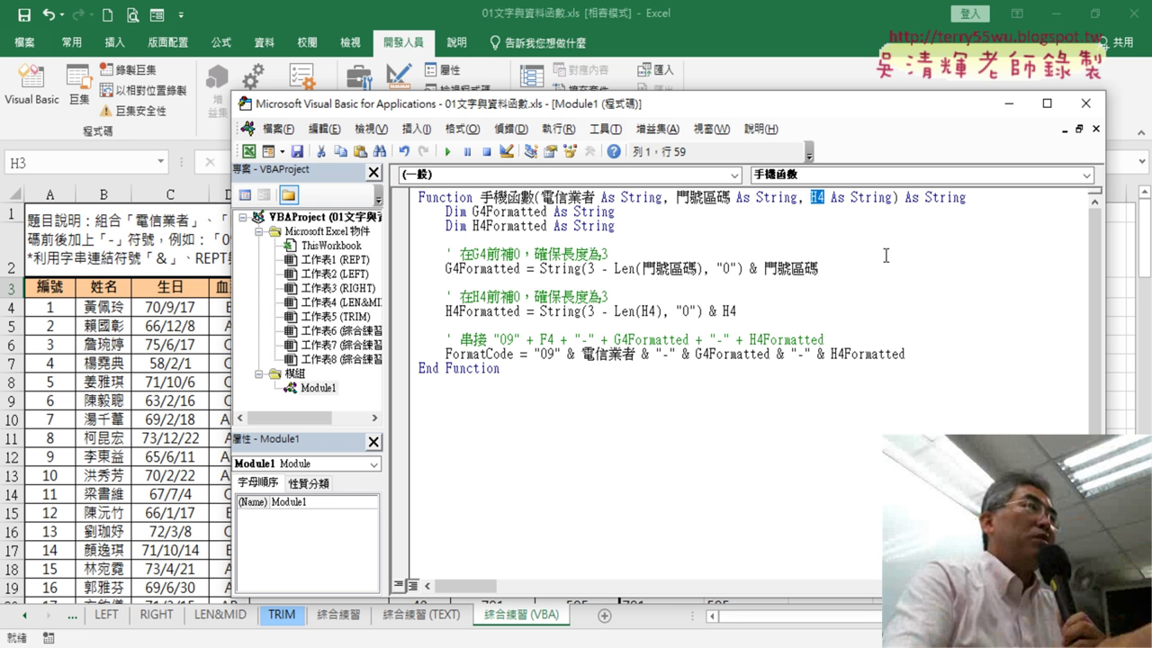
left_click(324, 128)
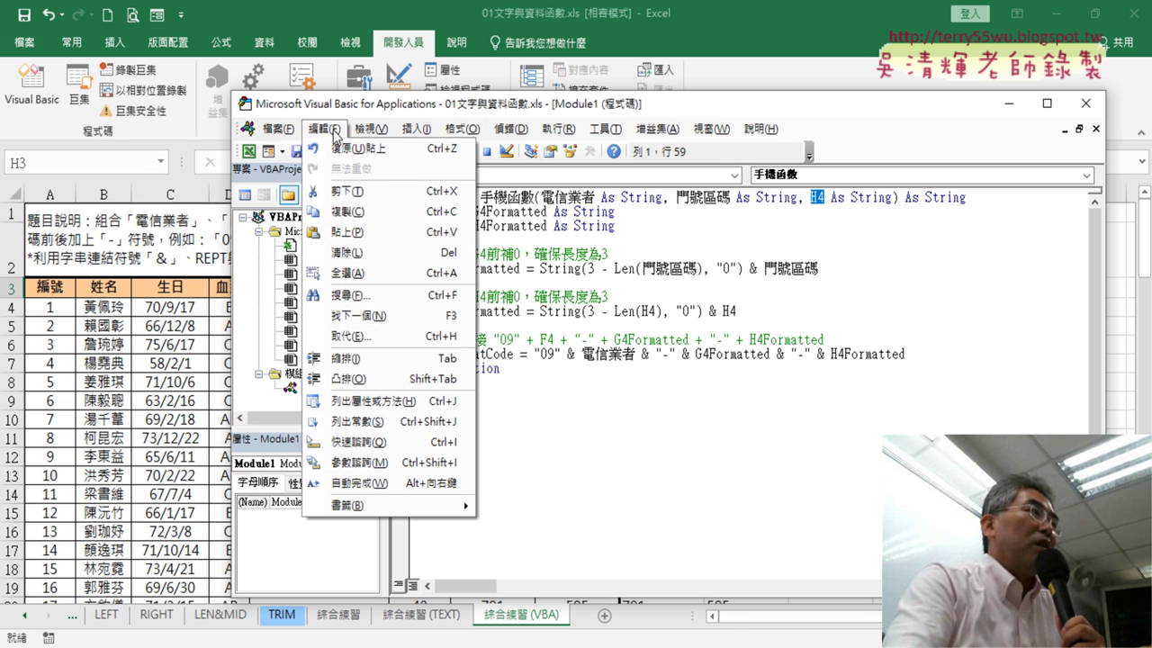
left_click(367, 337)
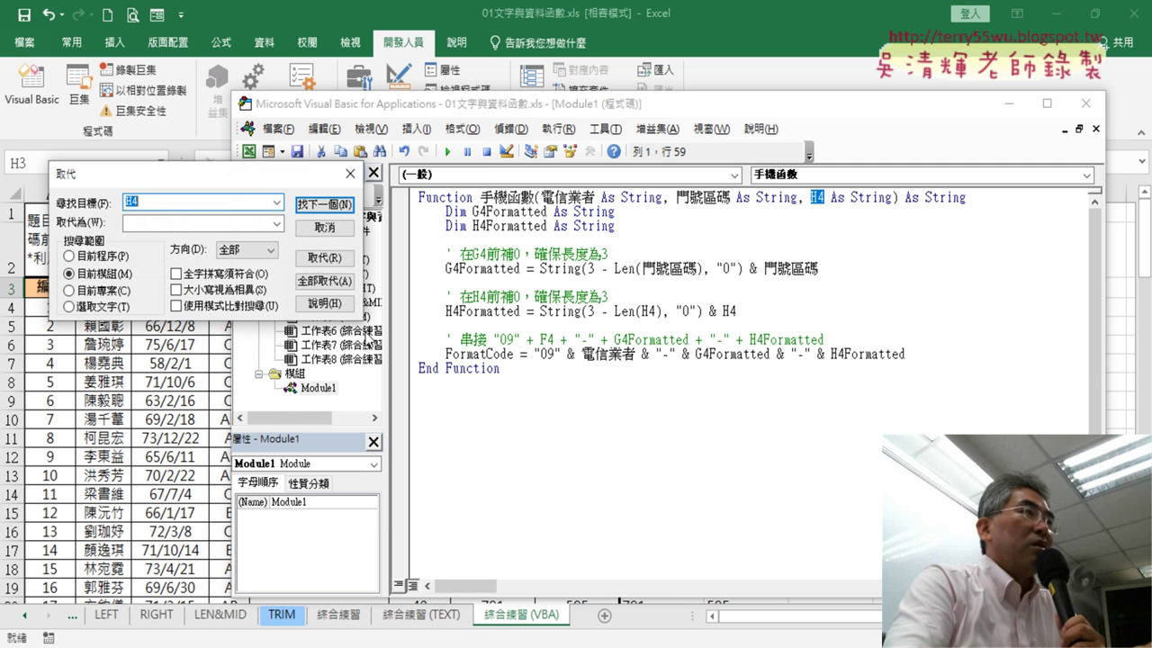
right_click(160, 223)
left_click(194, 300)
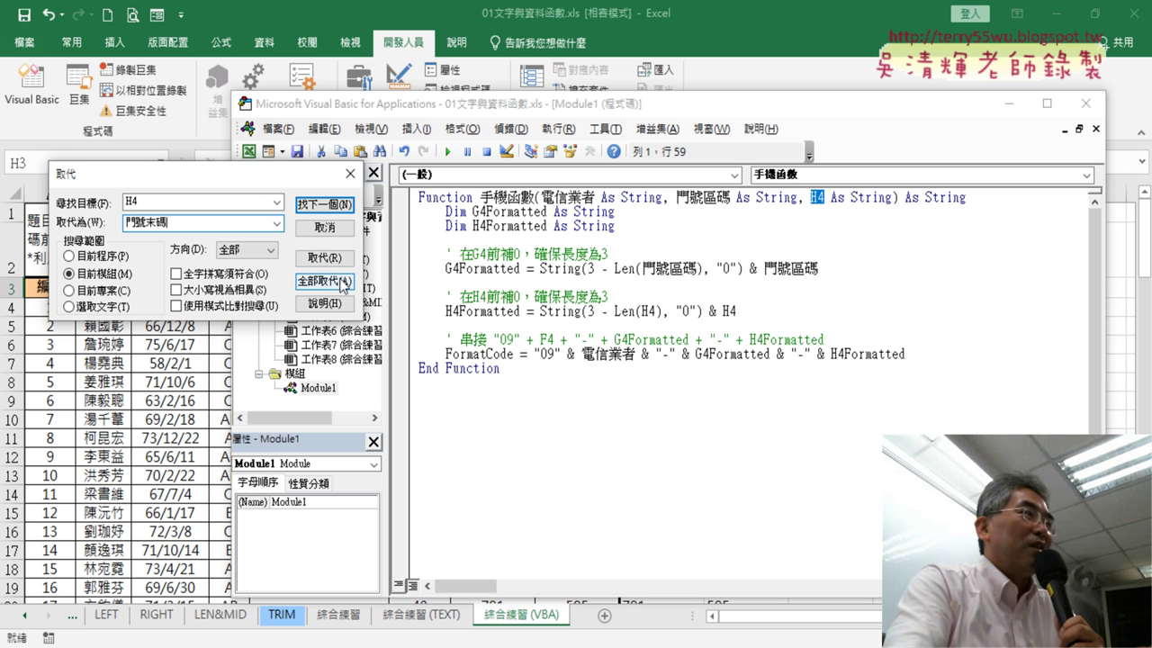
Replace the two H4 references on the H4Formatted line with 門號末碼 and close Replace
left_click(338, 207)
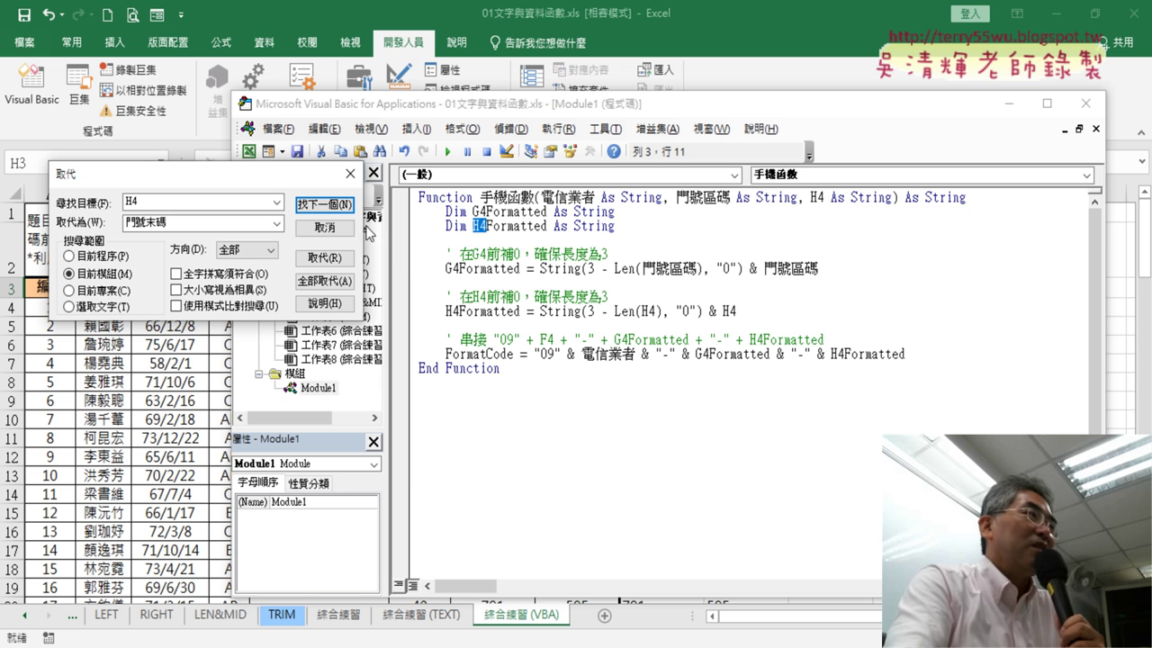
left_click(345, 209)
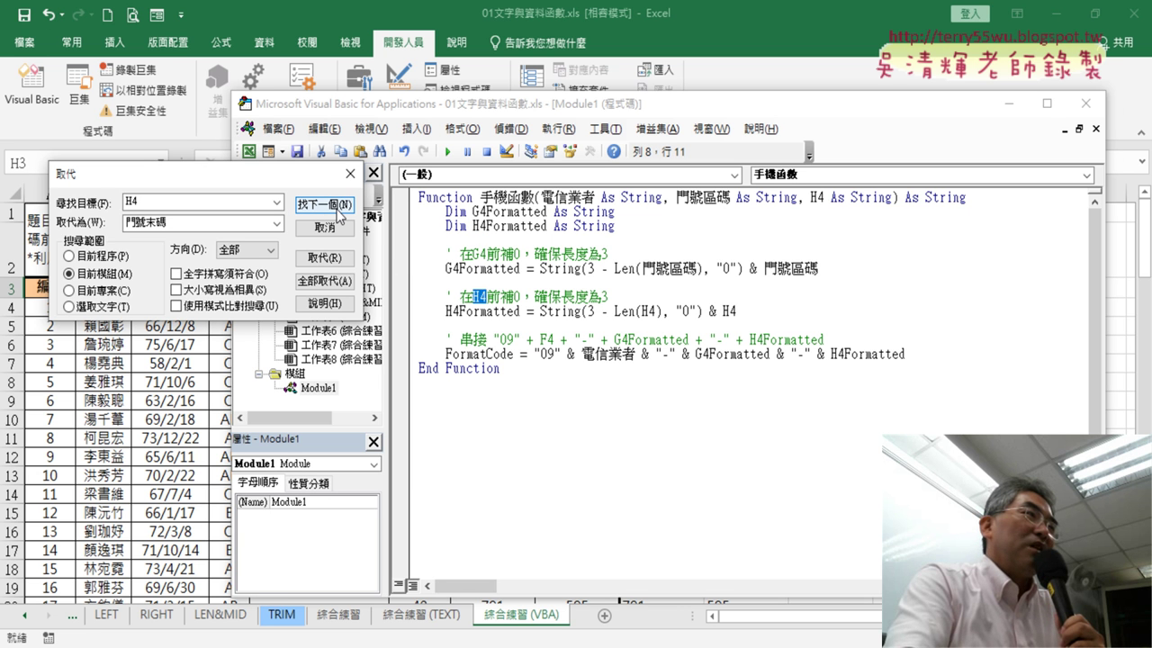
left_click(340, 209)
left_click(341, 209)
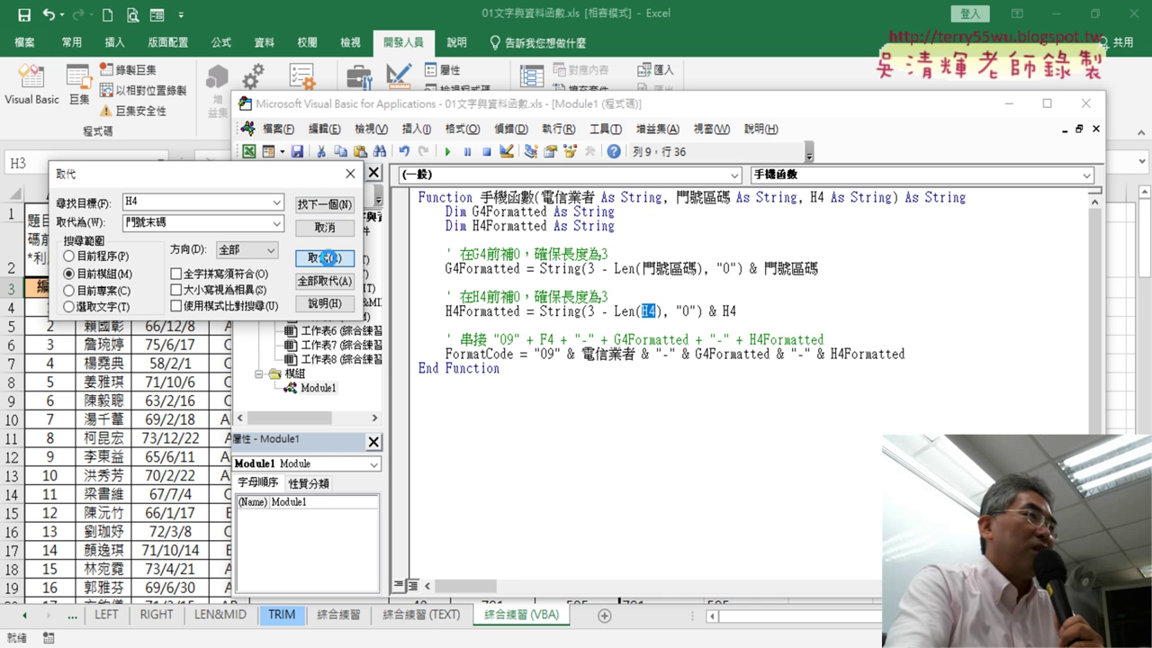
left_click(325, 258)
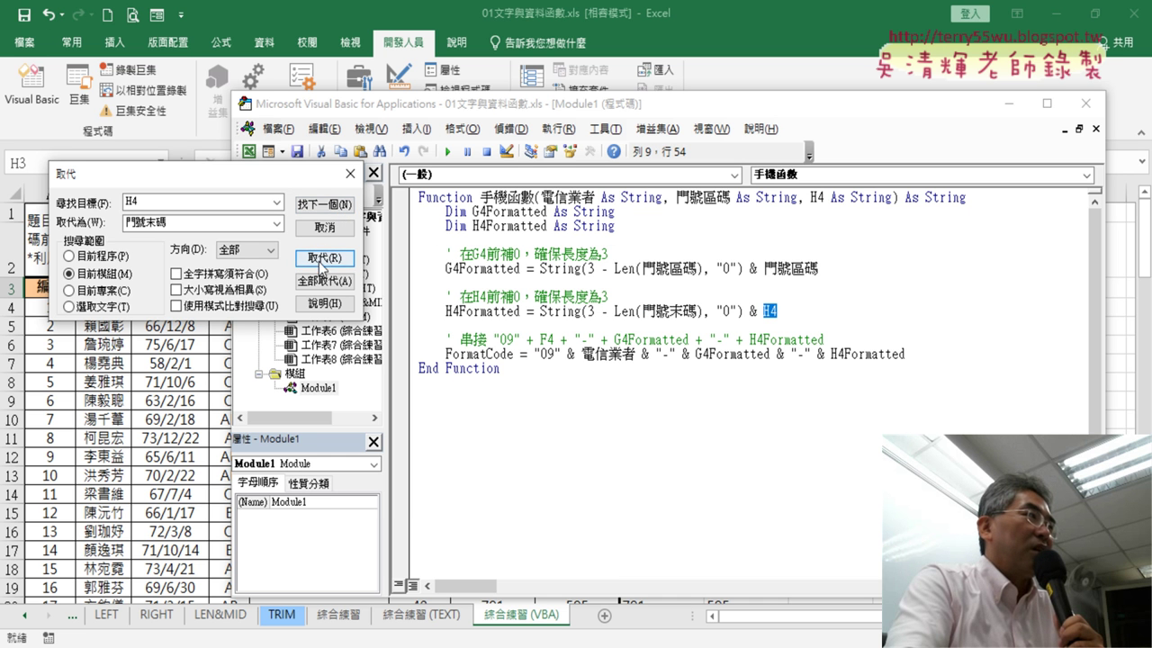
left_click(325, 259)
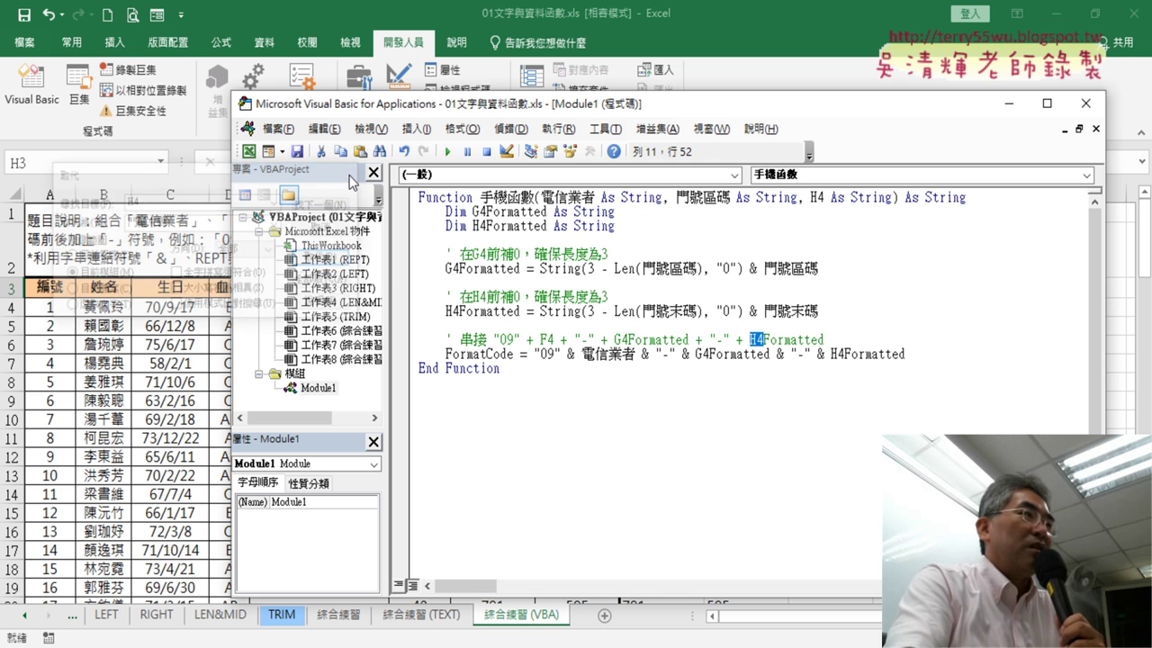
left_click(350, 173)
left_click(837, 321)
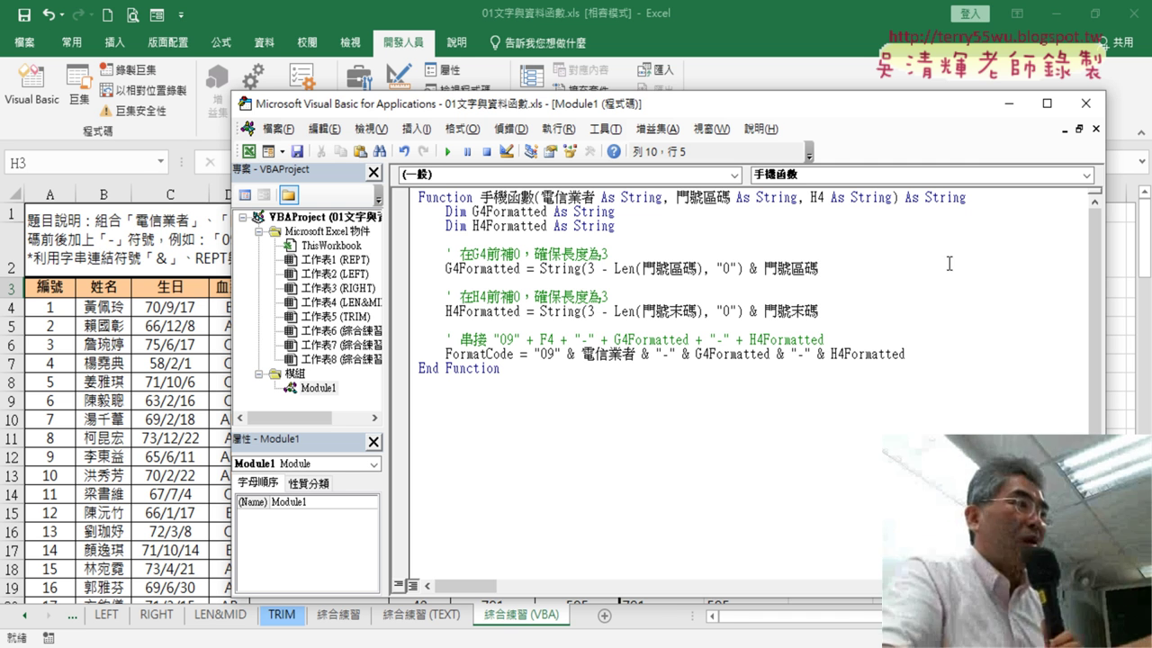
Turn the declaration's H4 parameter into 門號末碼 by pasting 門號區碼 and changing 區碼 to 末碼
left_click_drag(824, 268, 764, 268)
key("ctrl+c")
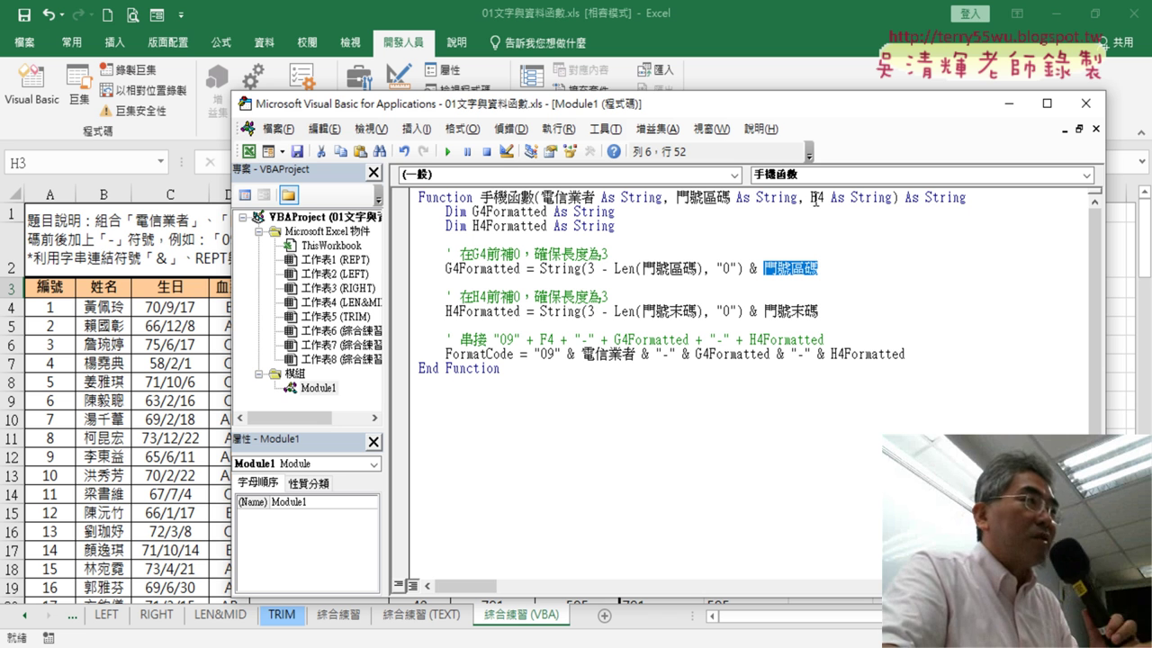
left_click(820, 197)
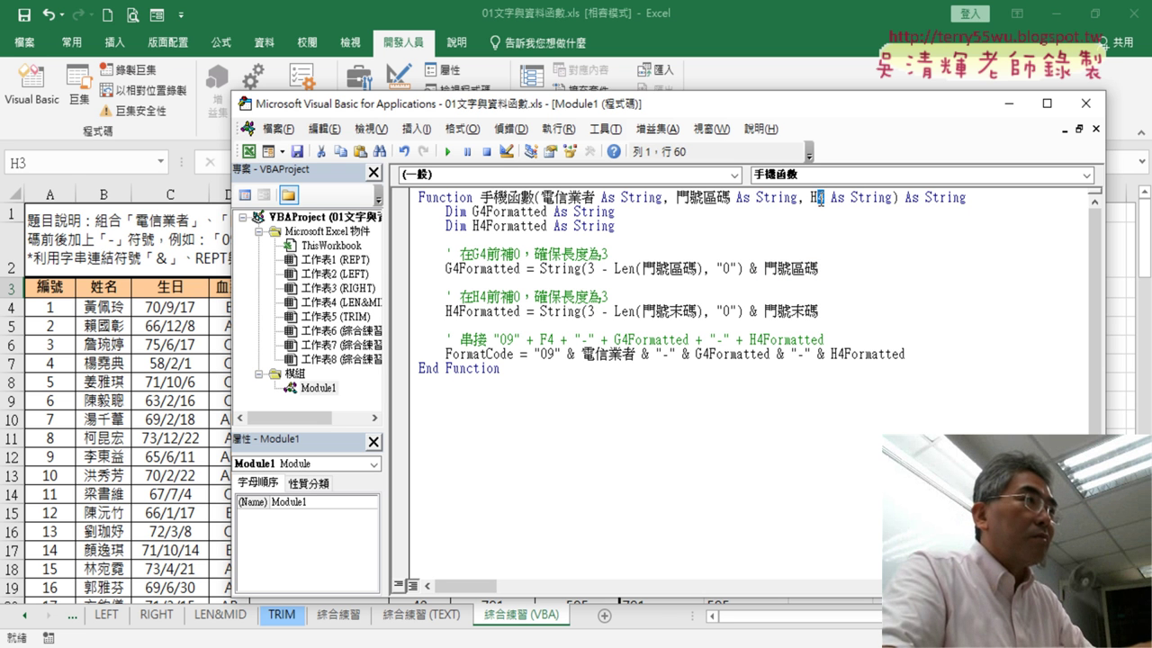
key("ctrl+v")
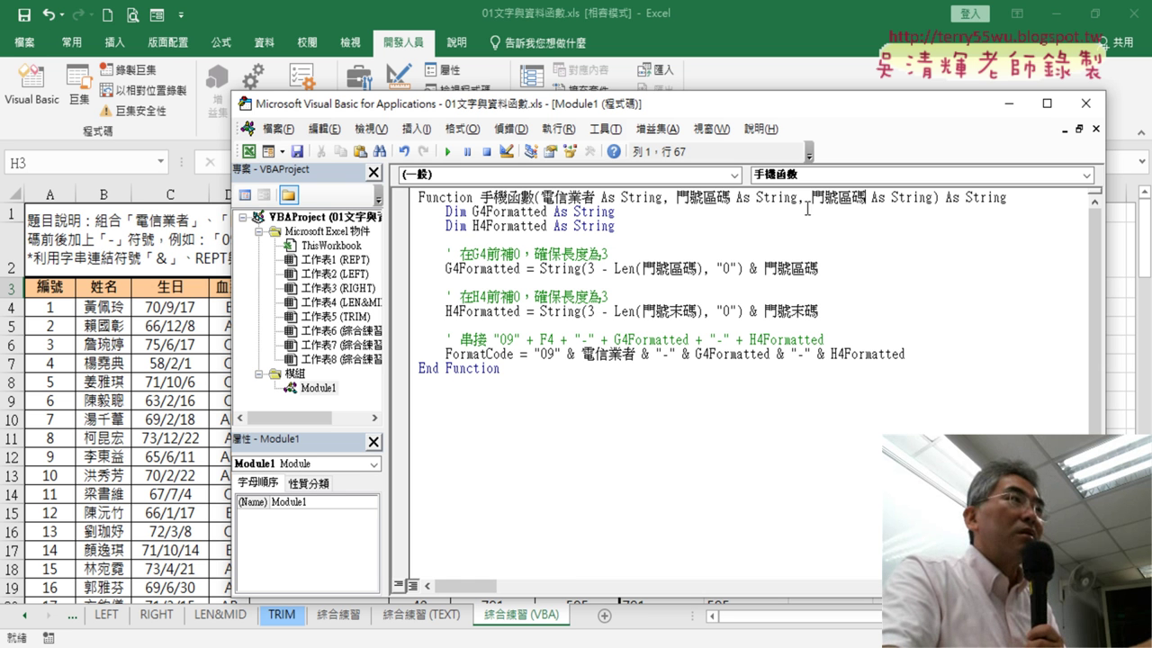
left_click_drag(822, 310, 805, 314)
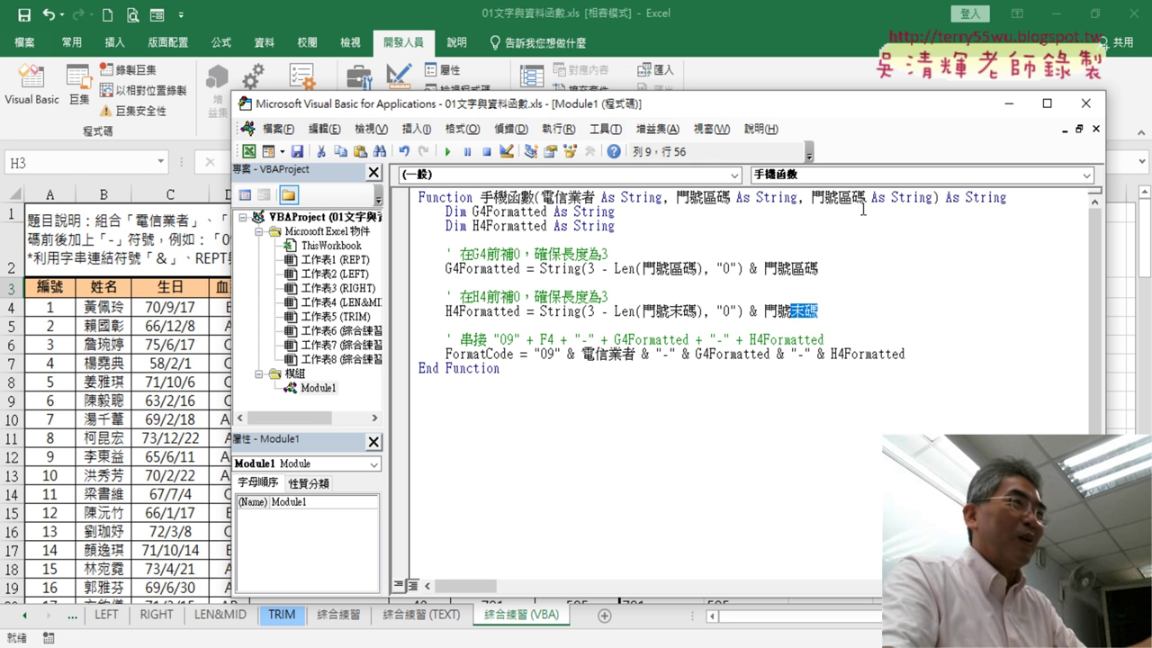
left_click_drag(865, 198, 853, 198)
type("末碼")
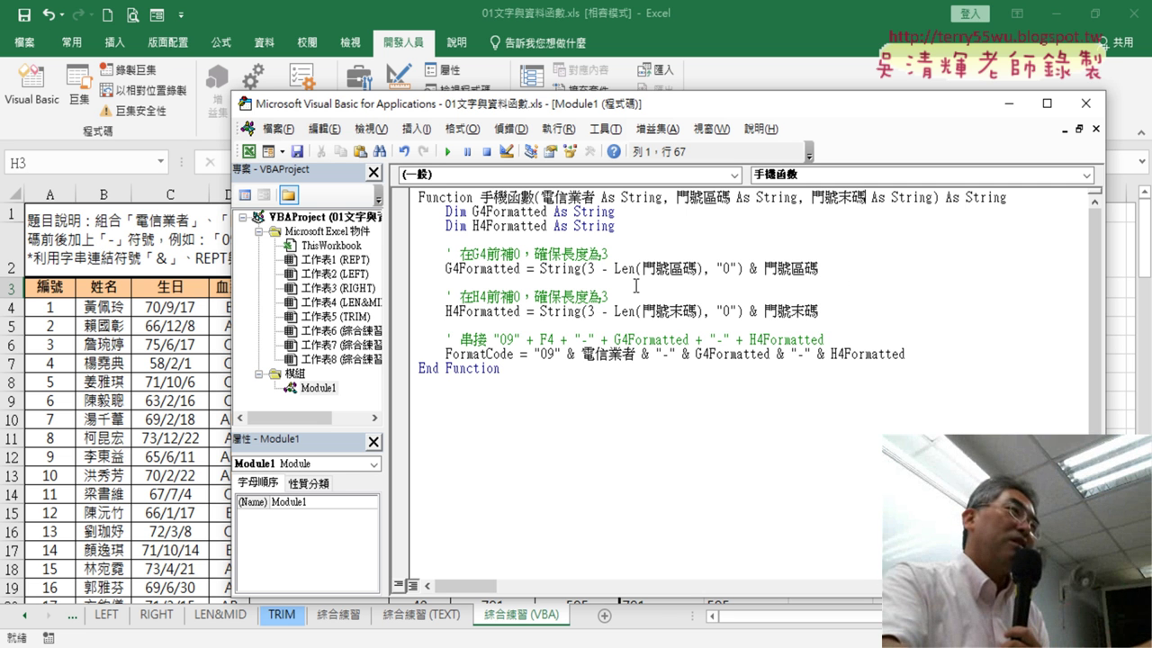
Insert 手機函數 into E4 with arguments F4, G4 and H4 through Insert Function
left_click(175, 324)
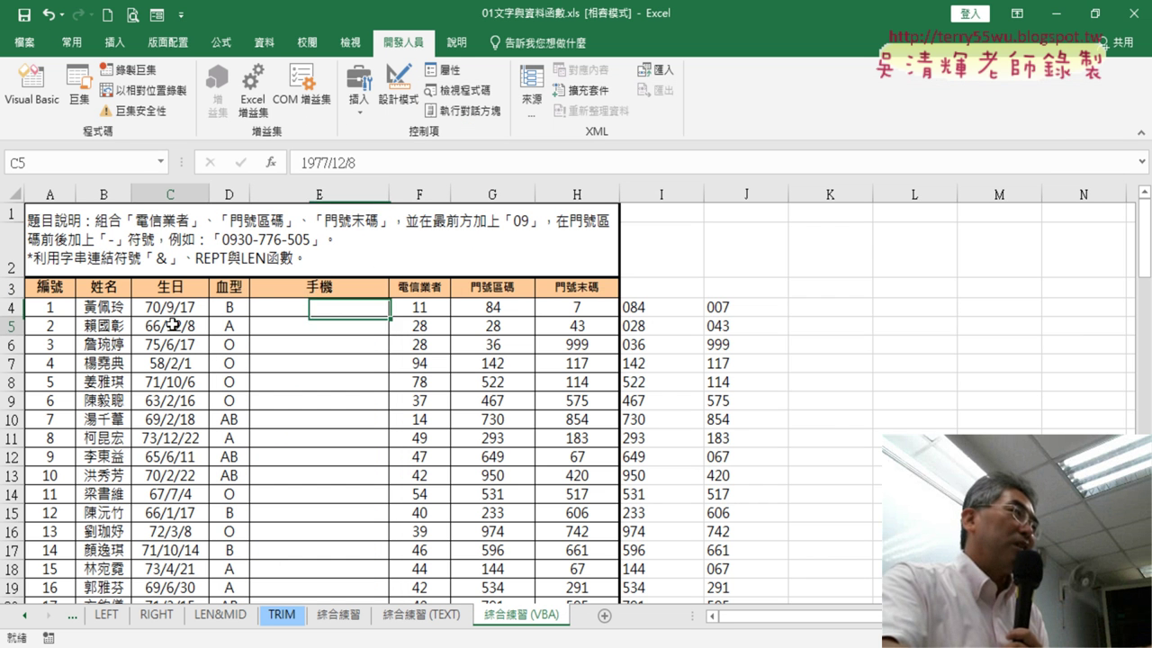
left_click(381, 313)
left_click(271, 164)
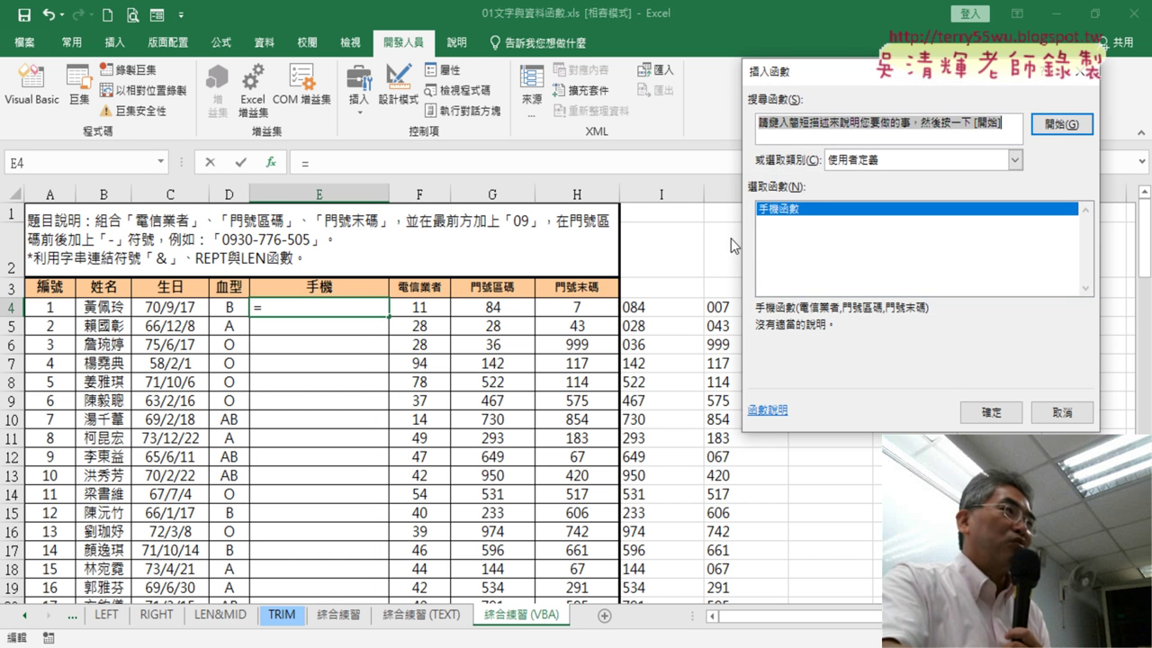
left_click(990, 412)
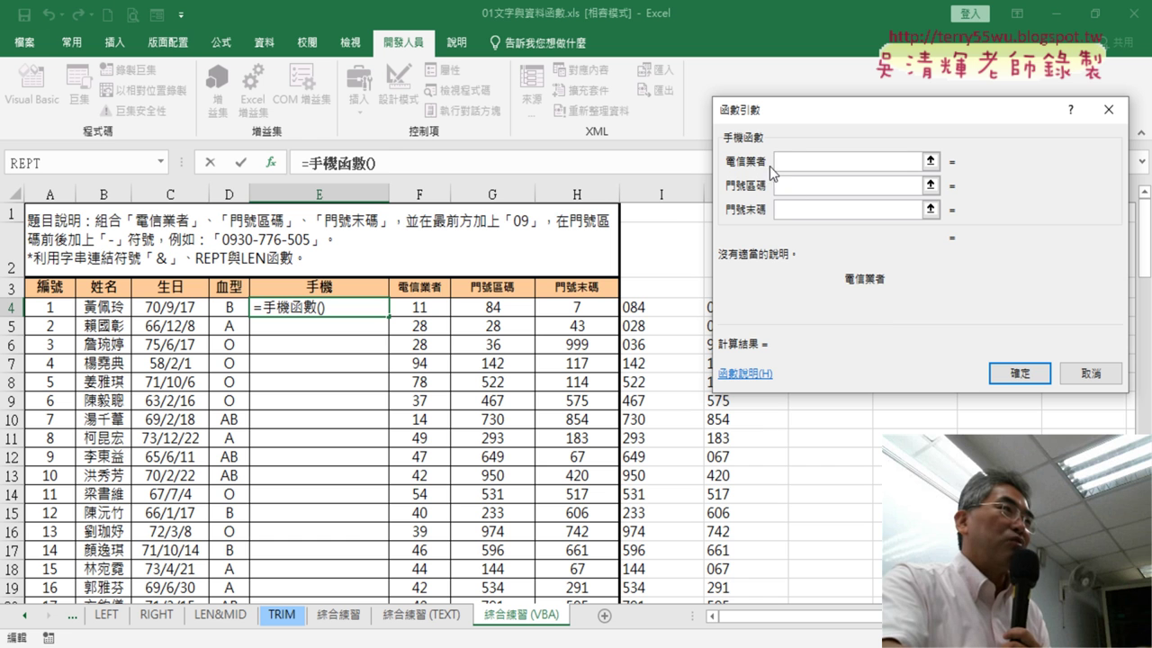
left_click(440, 310)
left_click(804, 185)
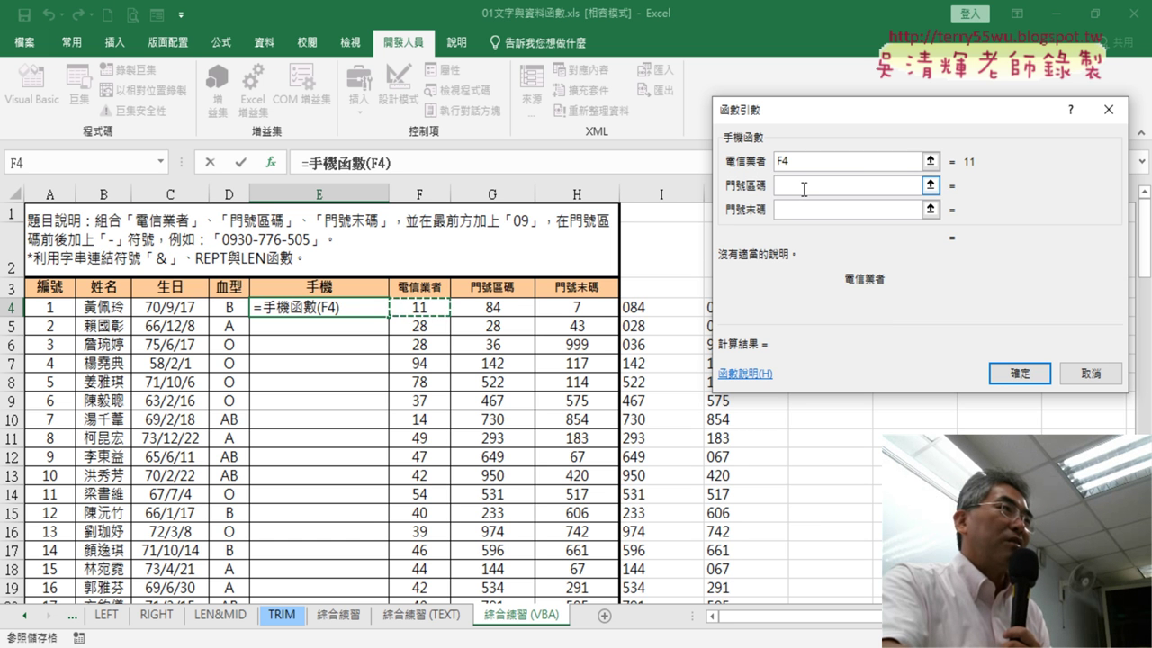
left_click(492, 307)
left_click(795, 206)
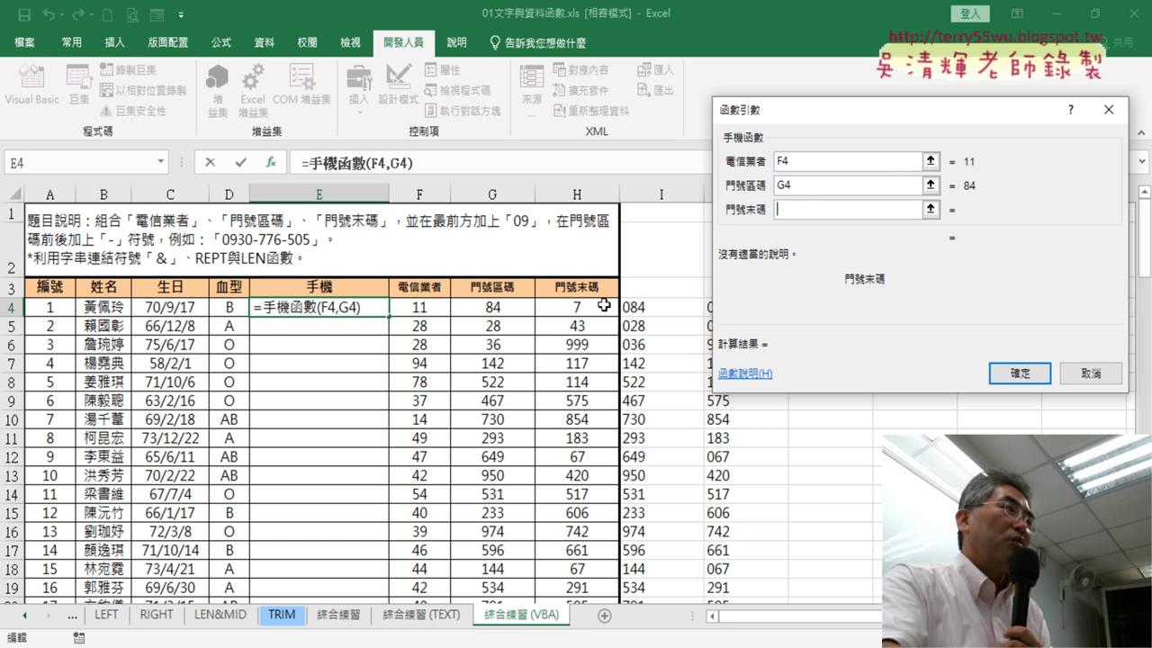
left_click(577, 307)
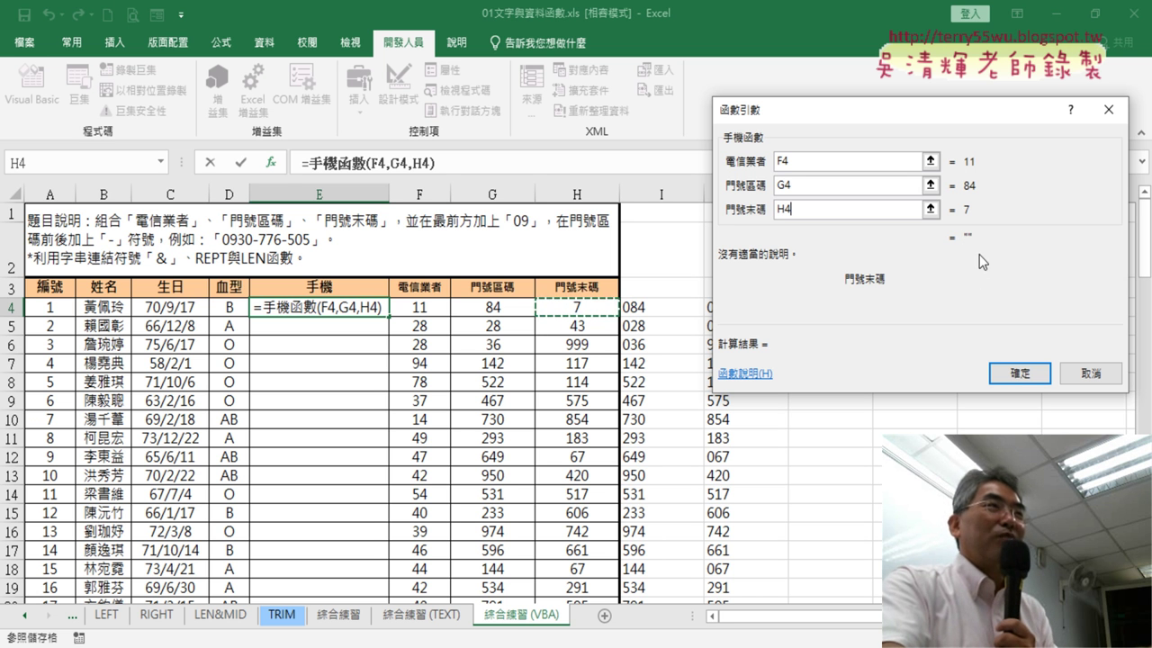
left_click(1028, 374)
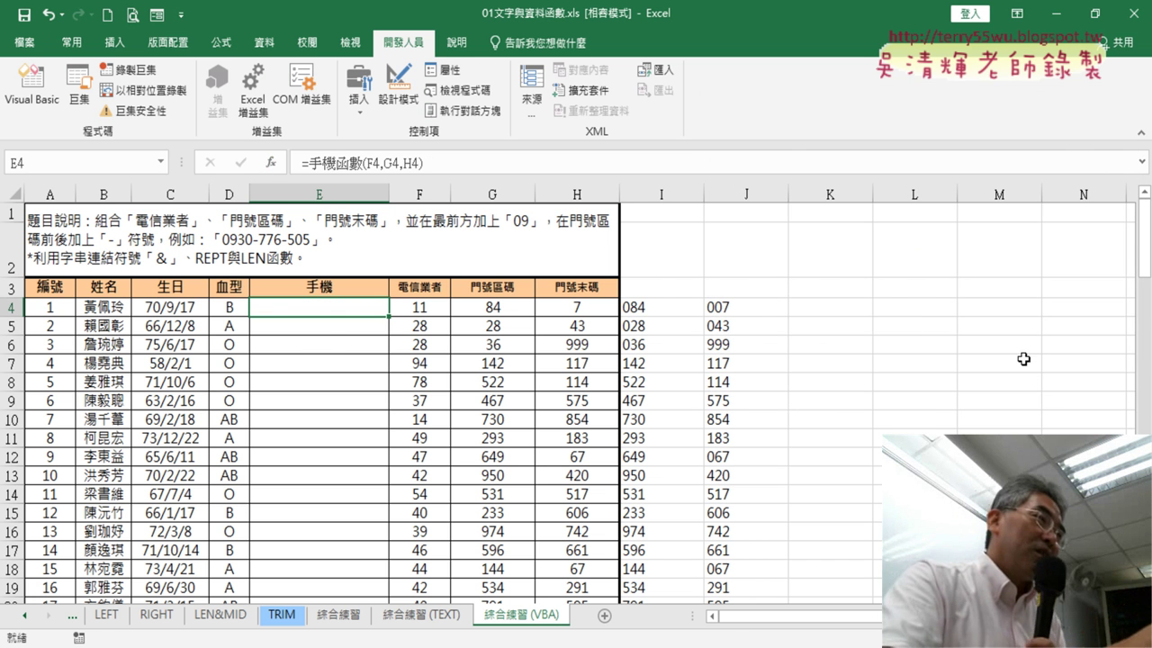
Copy all the 手機函數 code from the VBA editor and switch to the Google Docs notes in Chrome
left_click(31, 86)
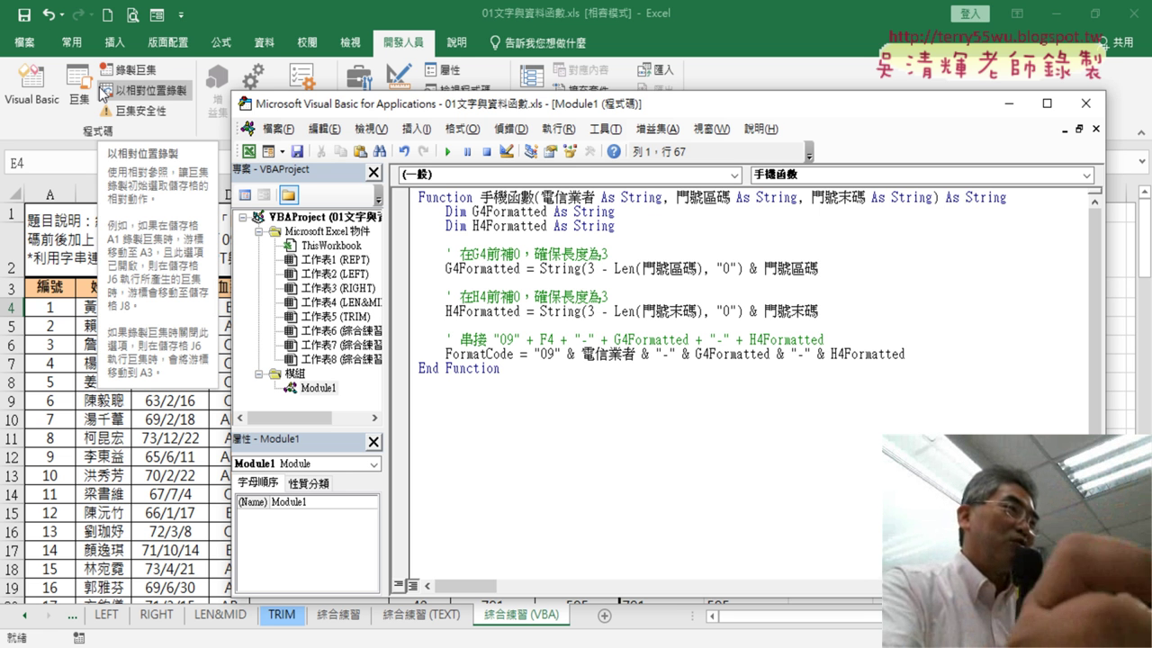
left_click_drag(534, 382, 427, 200)
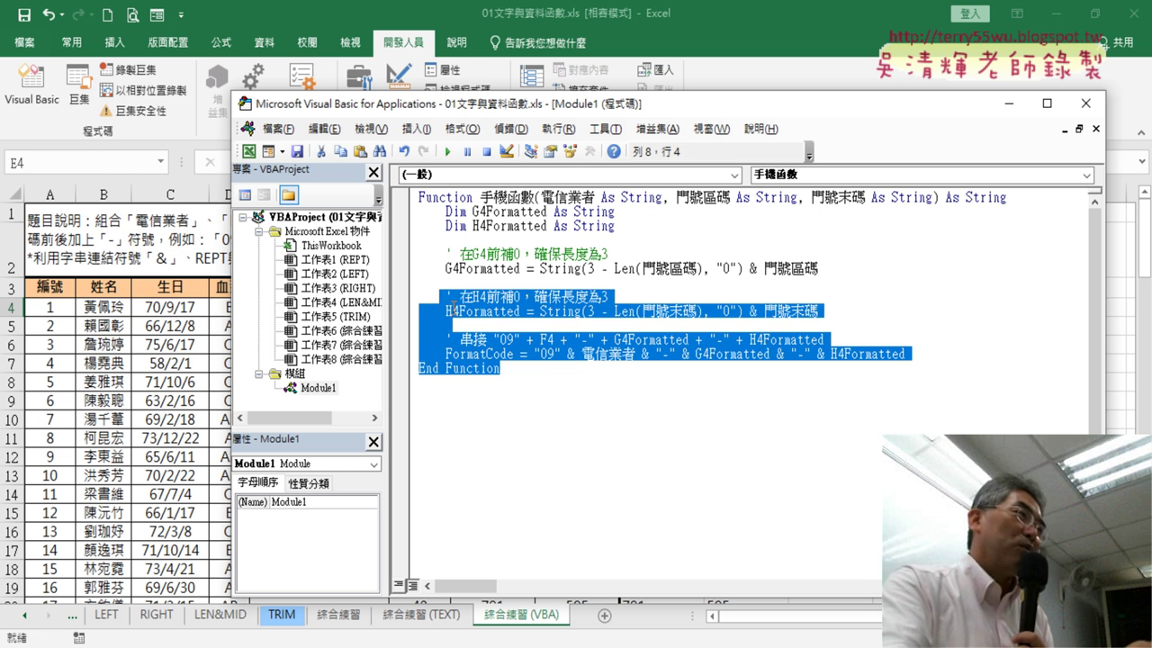
right_click(495, 211)
left_click(533, 236)
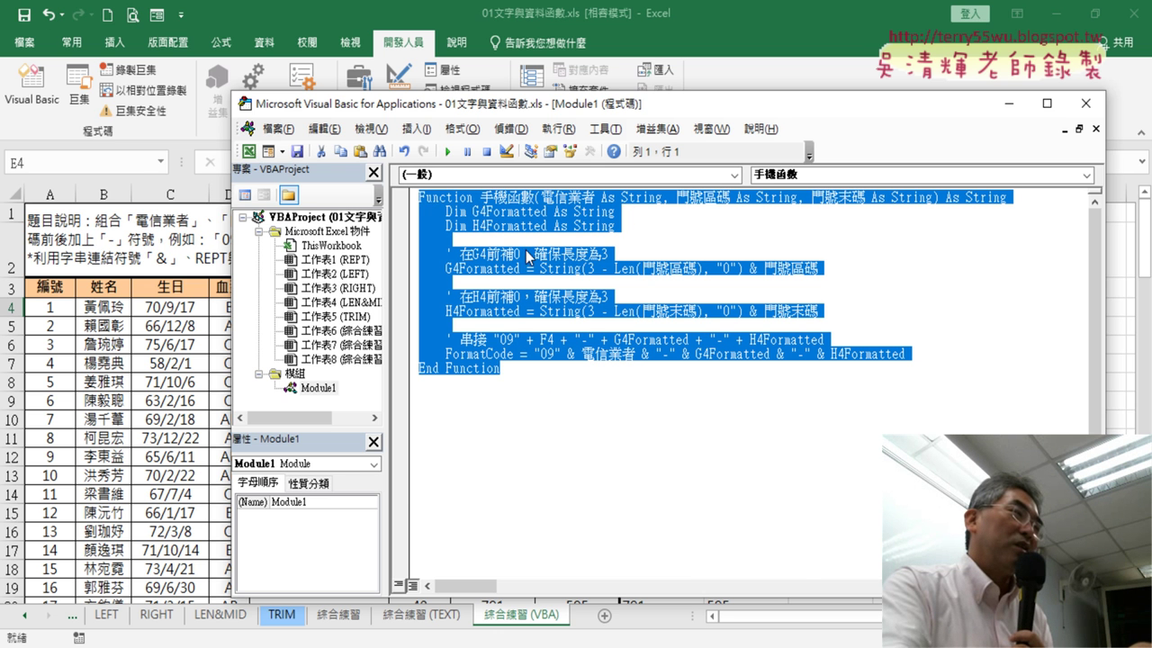
key("alt+Tab")
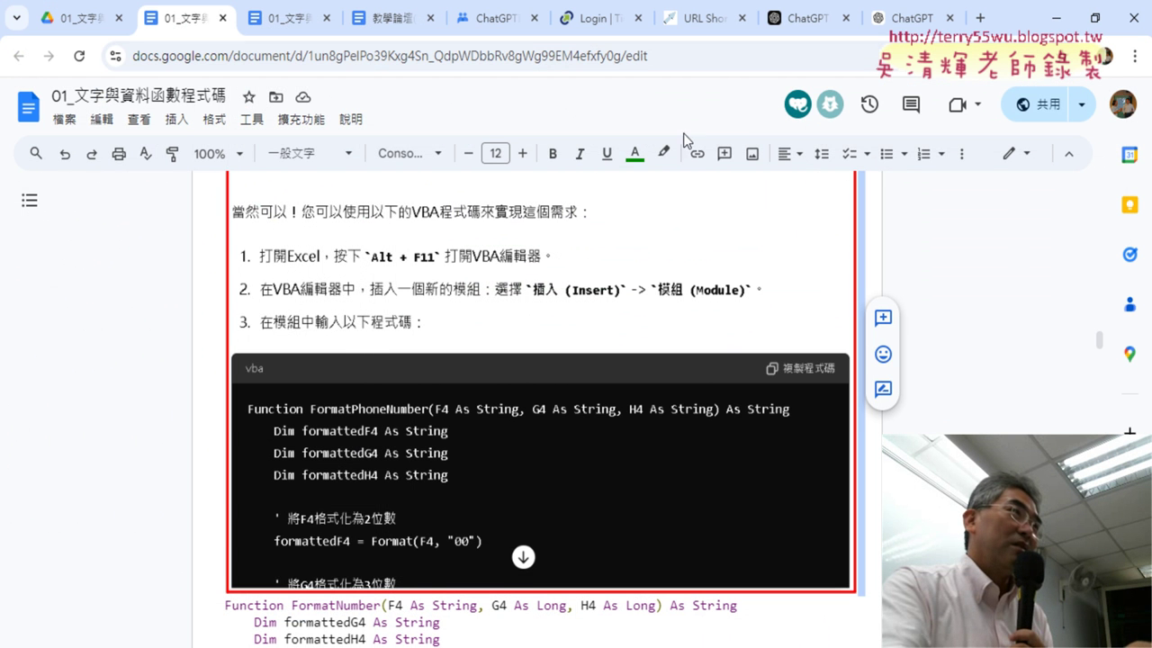
In the latest ChatGPT chat, send '請幫我除錯：' followed by the pasted 手機函數 VBA code
left_click(900, 18)
scroll(676, 426, "down", 3)
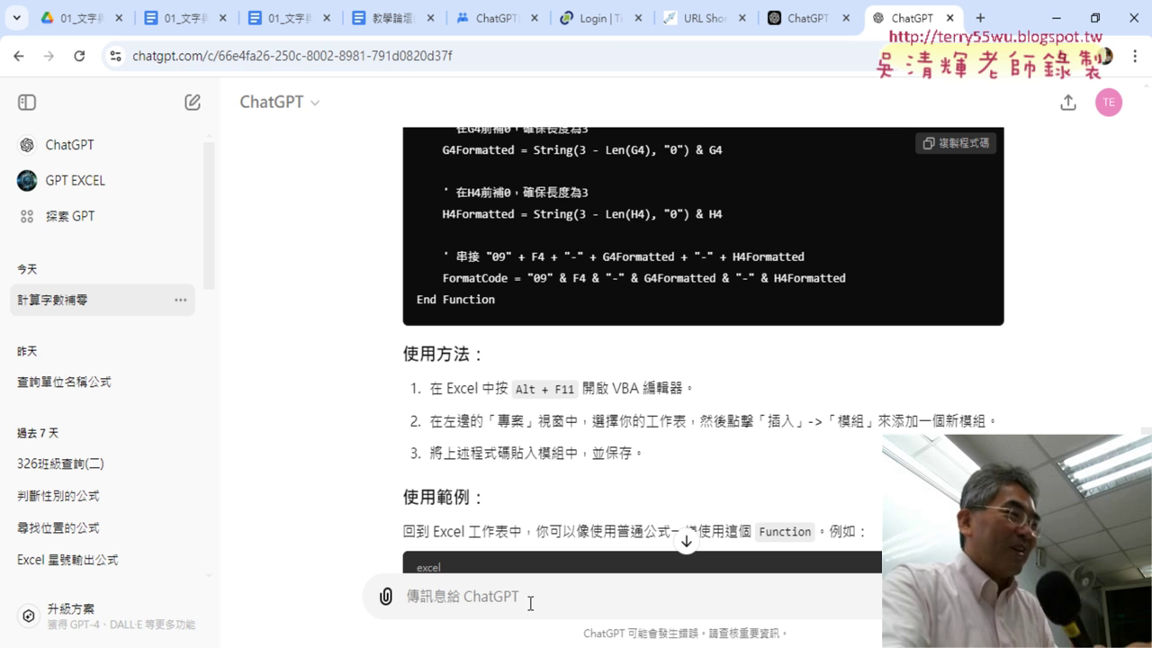
left_click(529, 589)
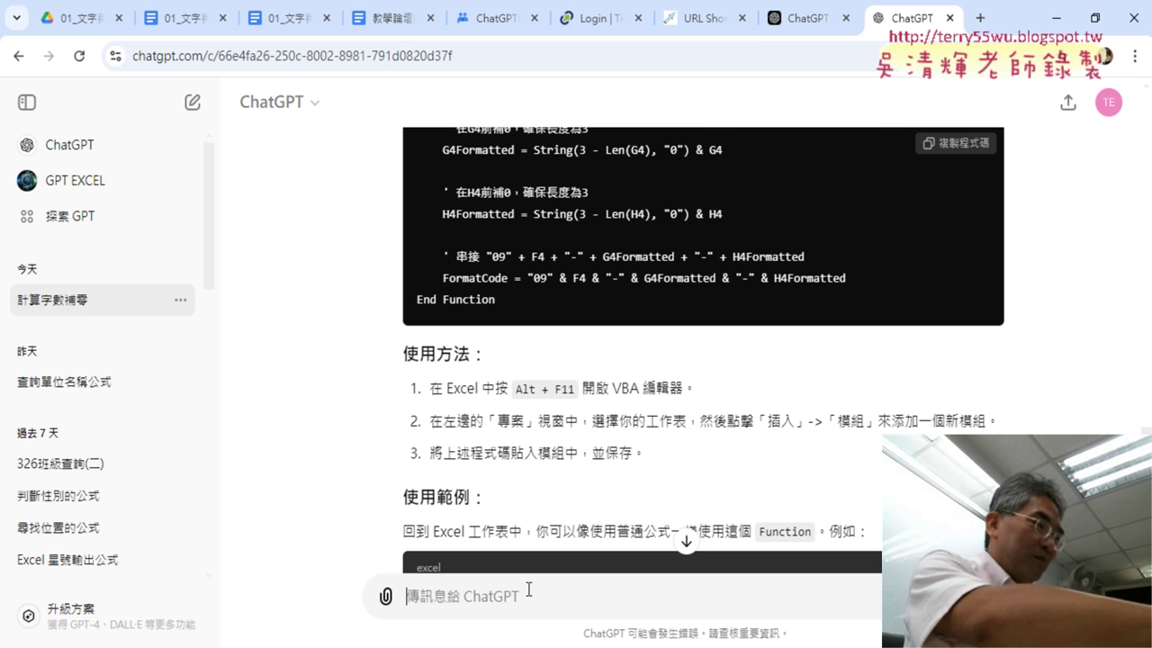
type("7e-3b0")
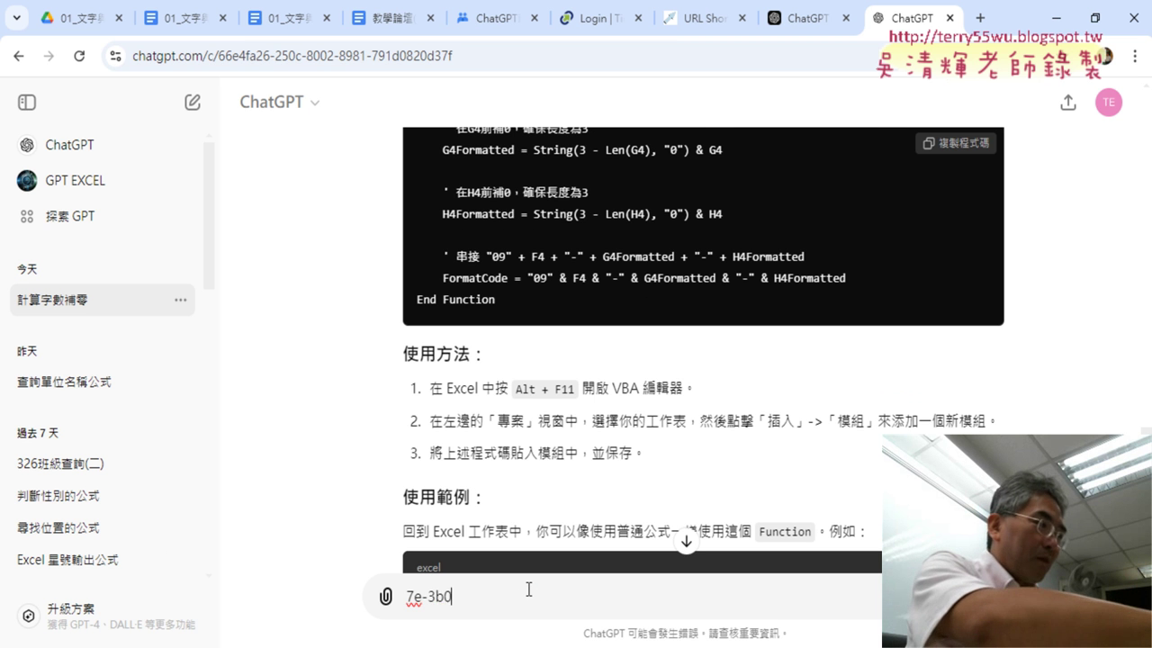
key("BackSpace")
key("BackSpace")
key("BackSpace")
key("BackSpace")
type("ㄑㄧ")
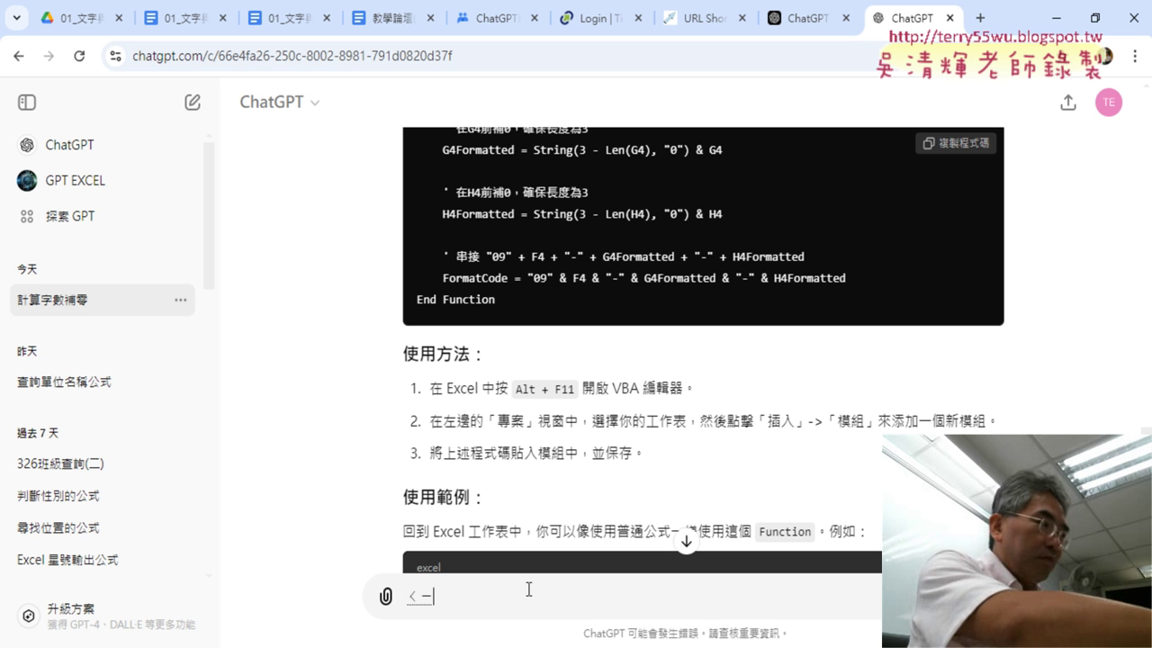
type("請幫我")
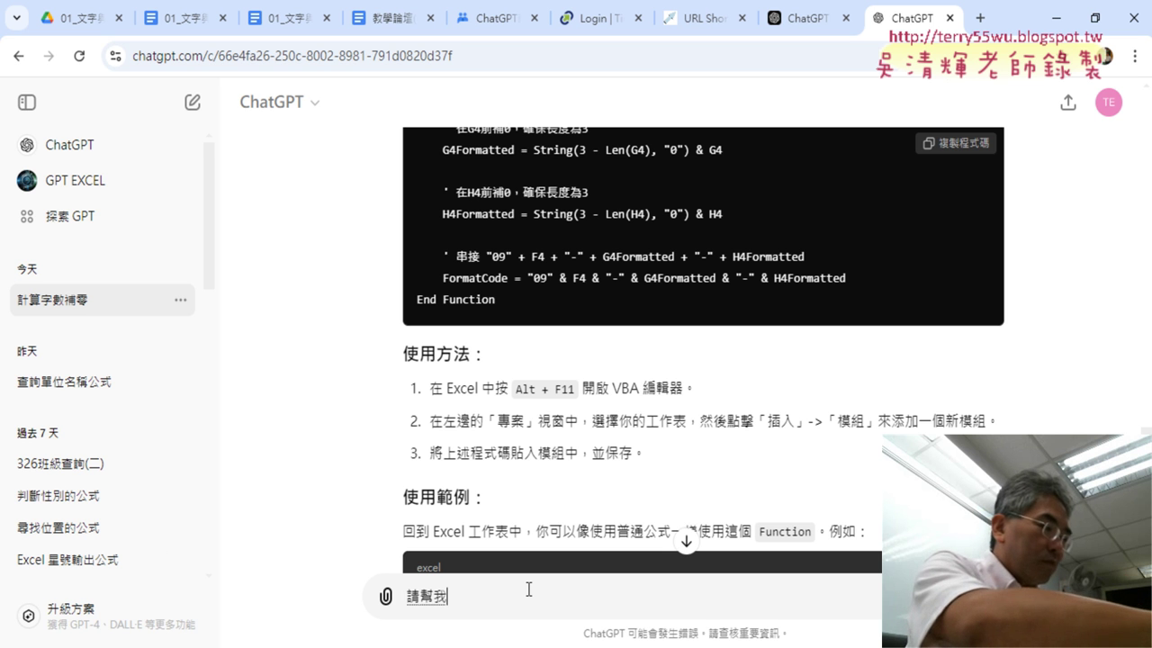
type("除錯")
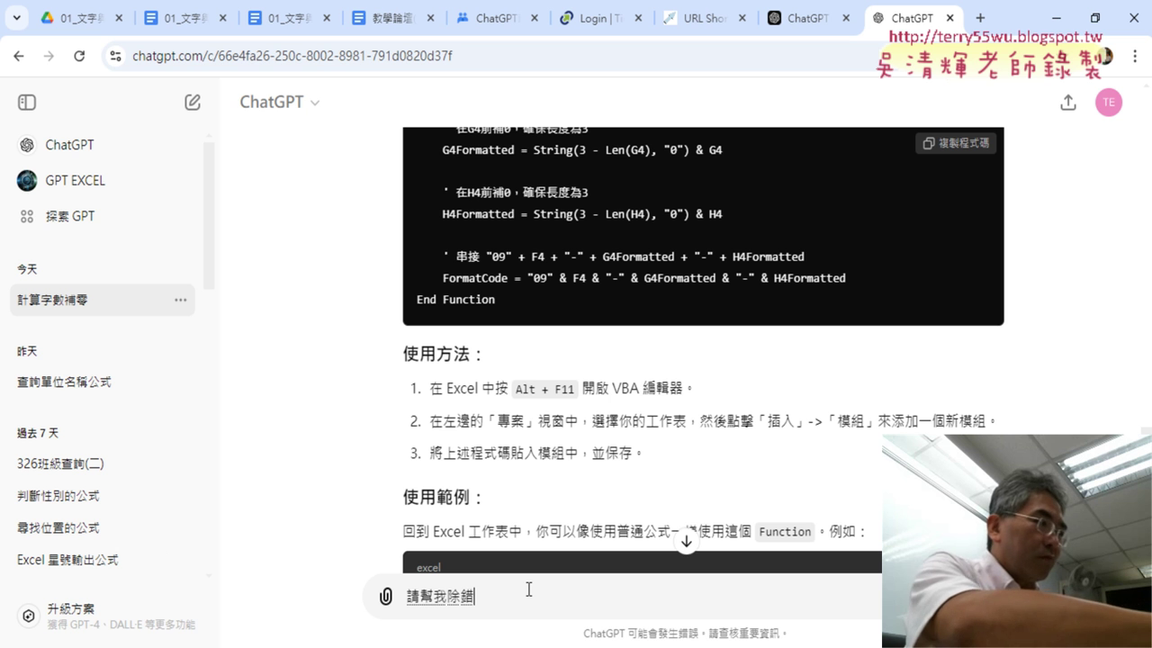
type("：")
key("ctrl+v")
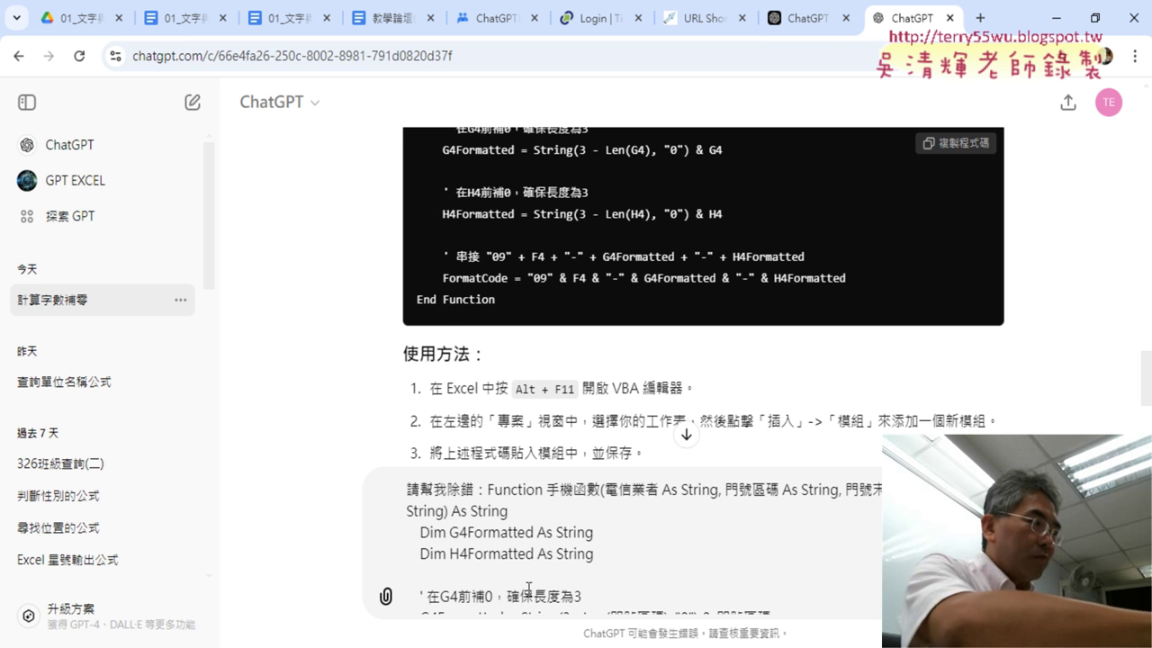
key("Return")
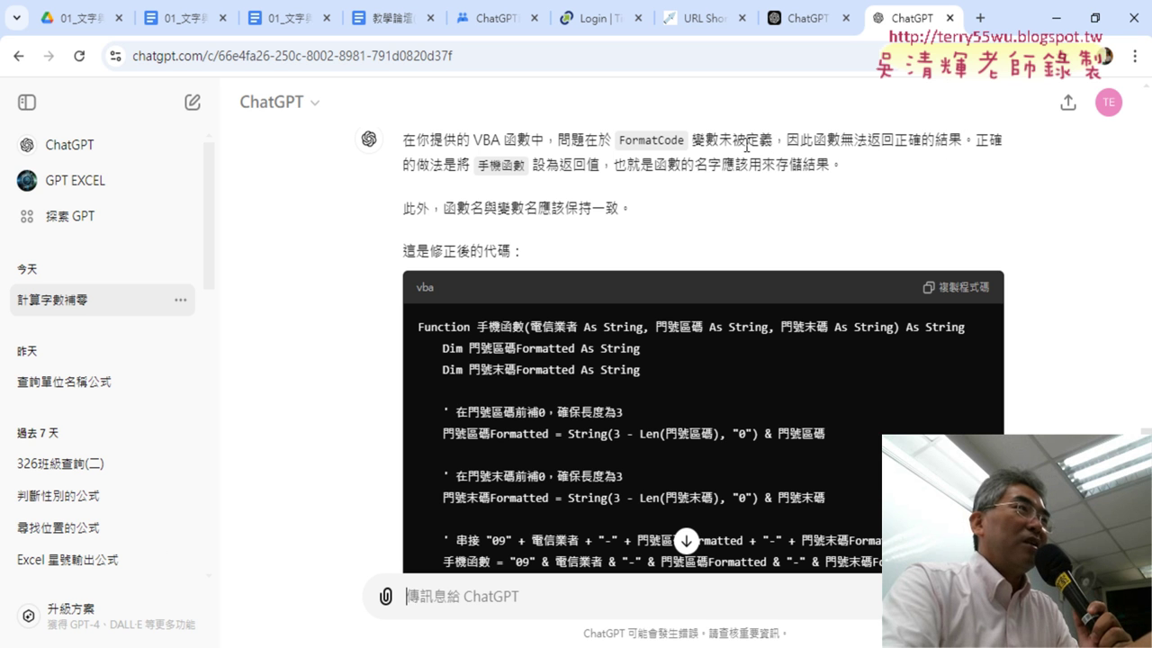
left_click_drag(619, 139, 686, 142)
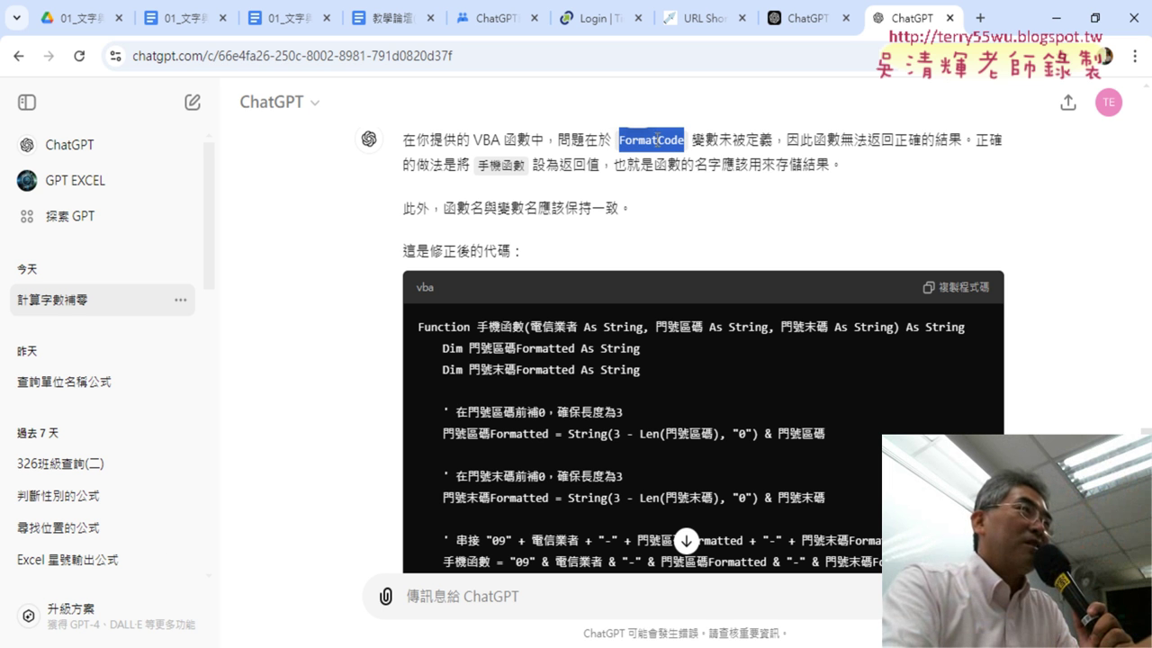
mouse_move(313, 643)
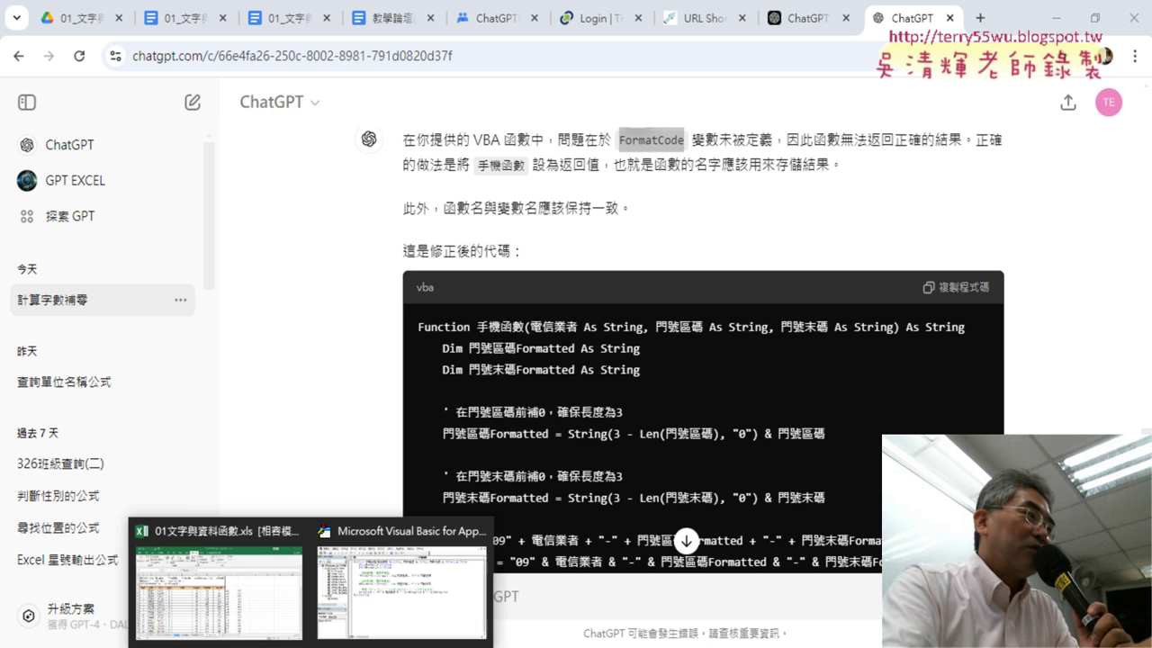
left_click(396, 576)
left_click_drag(514, 353, 466, 354)
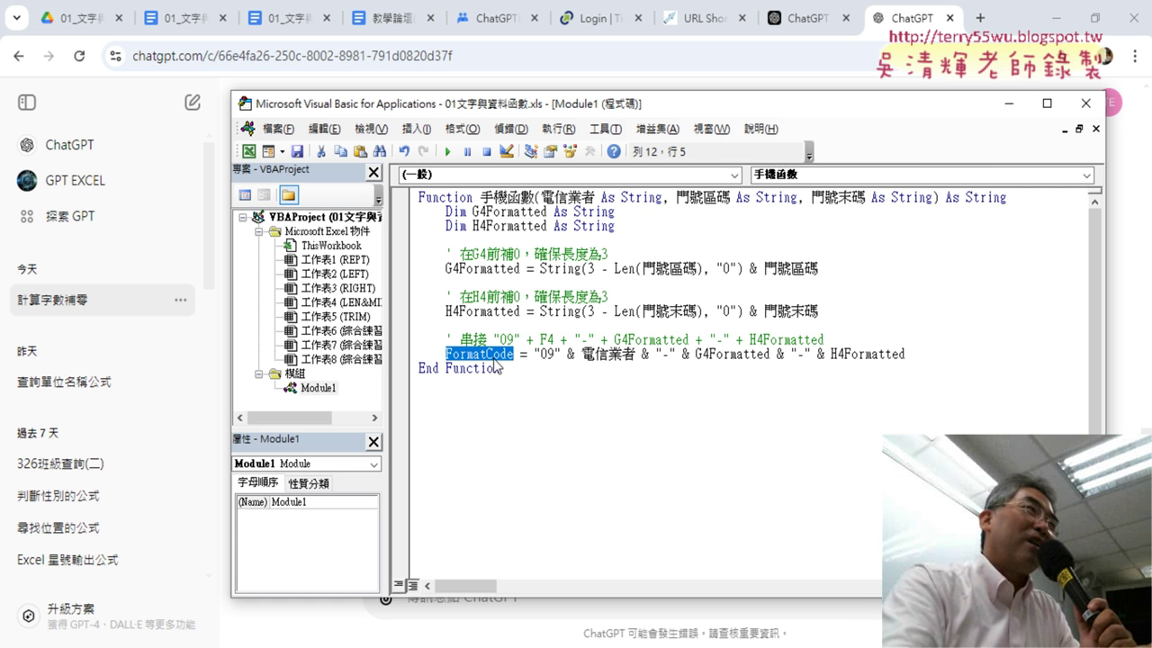
left_click(1009, 103)
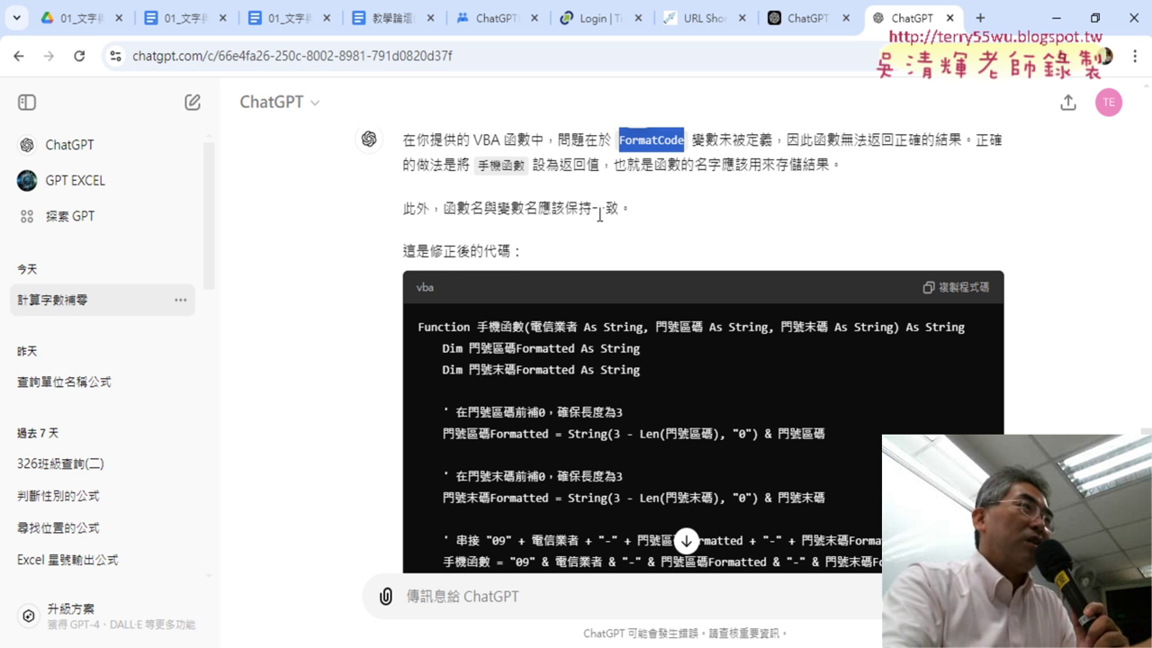
Select the corrected 手機函數 code block in ChatGPT's reply
scroll(612, 221, "down", 2)
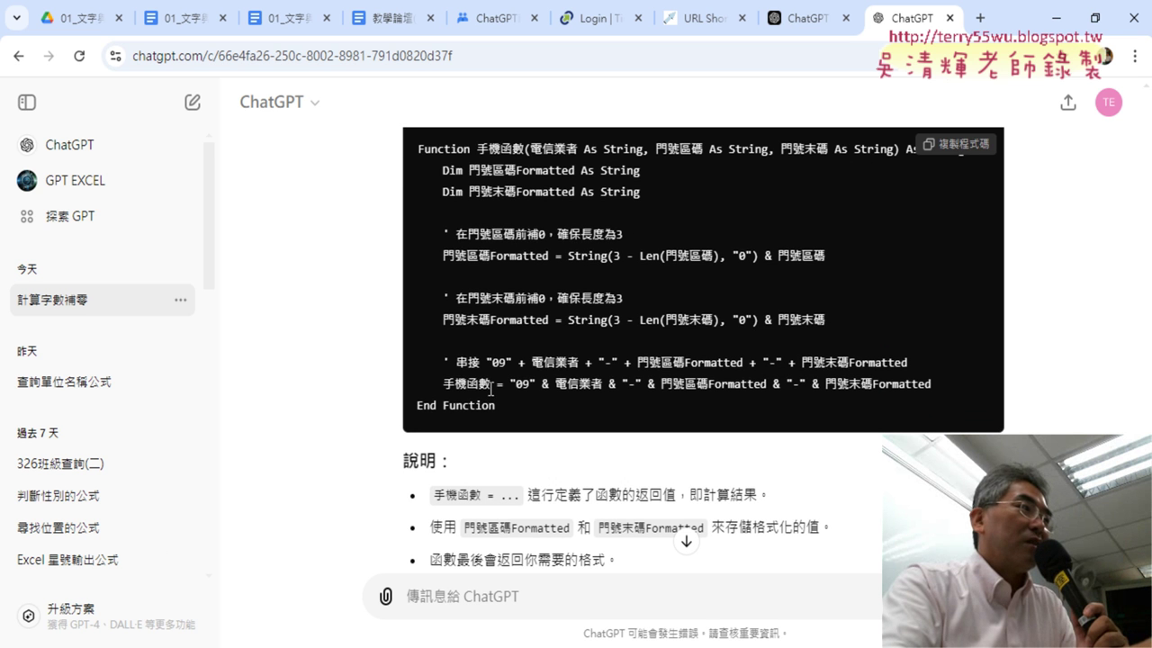
left_click_drag(491, 388, 443, 389)
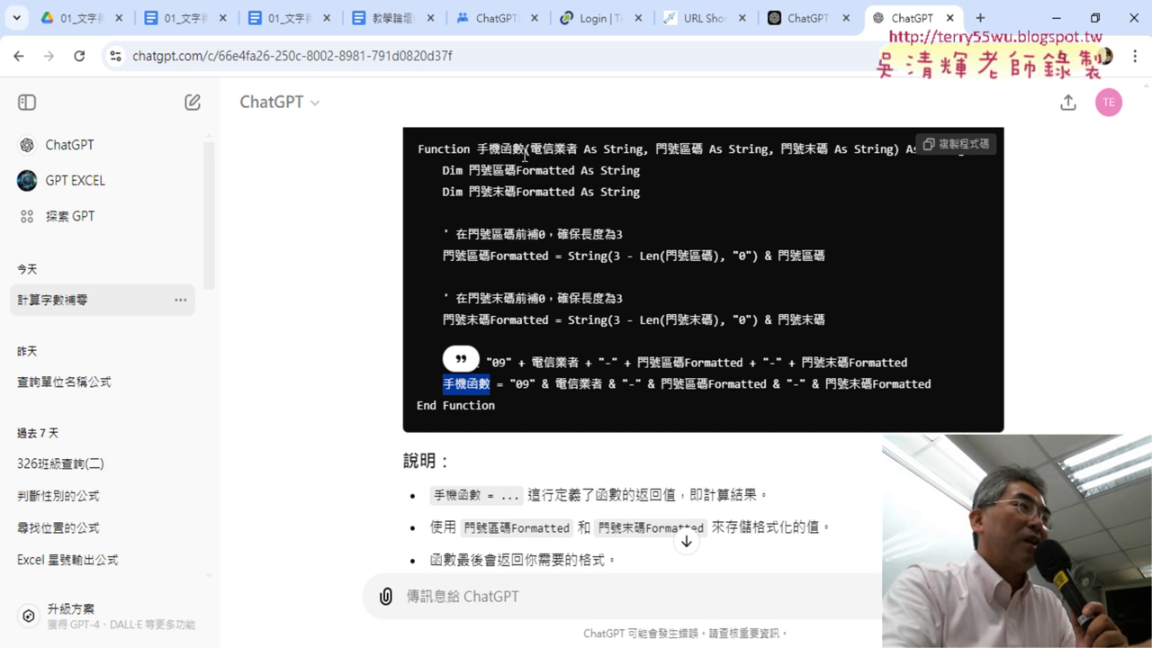
scroll(504, 396, "down", 2)
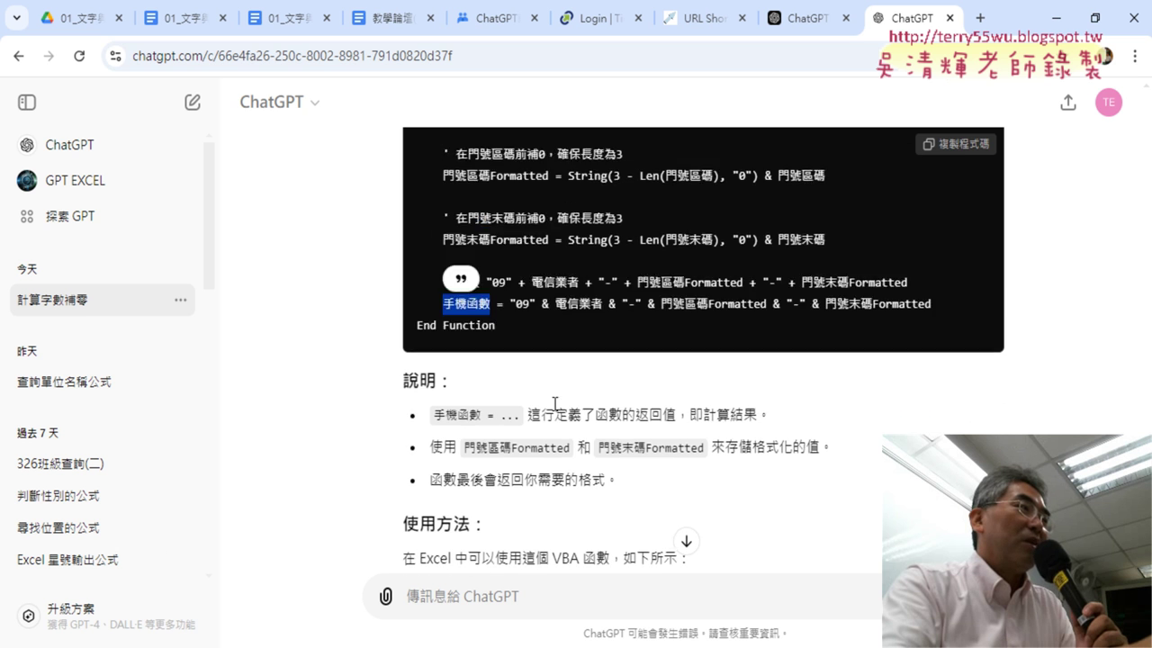
scroll(557, 369, "down", 1)
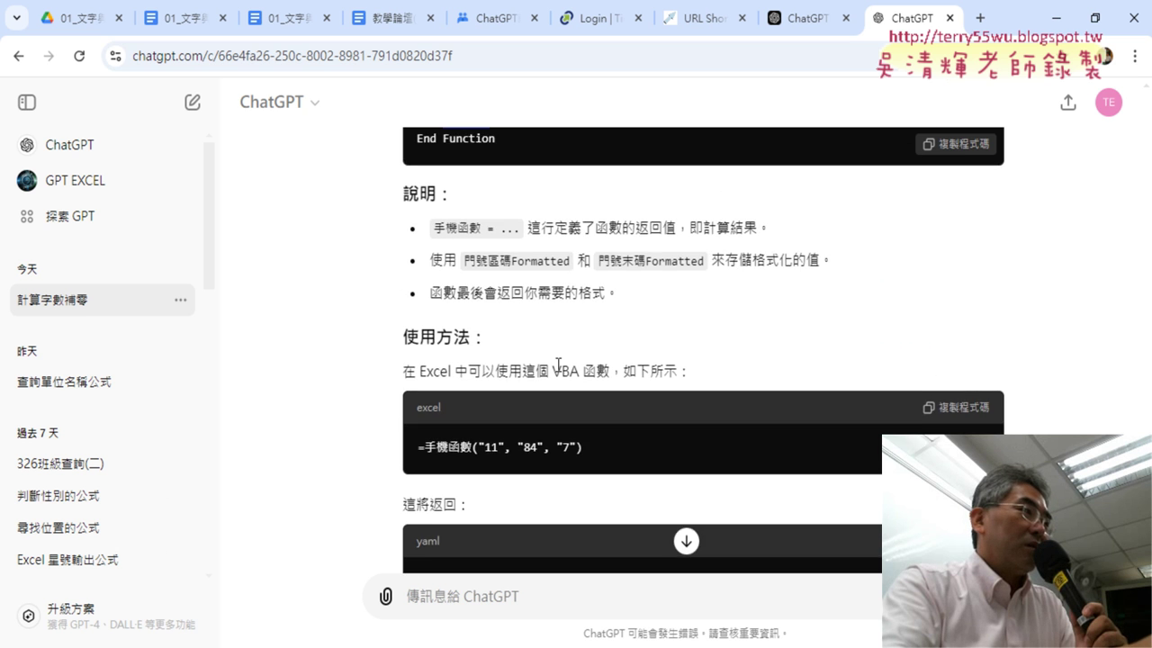
scroll(555, 373, "up", 1)
scroll(553, 387, "down", 2)
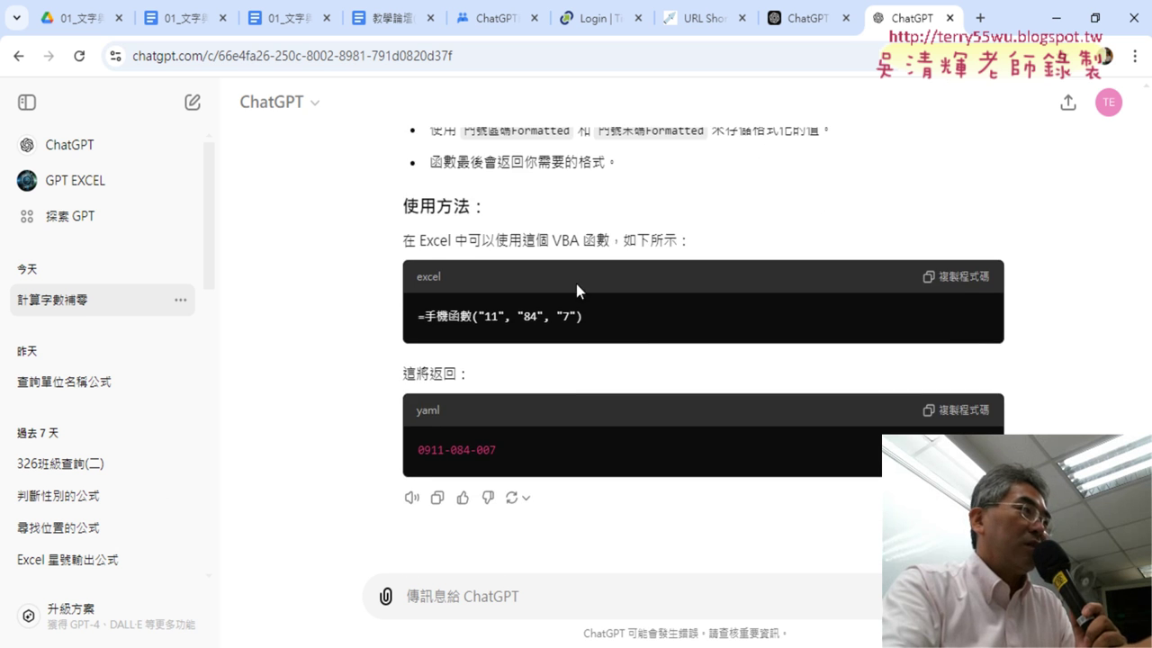
scroll(699, 313, "up", 2)
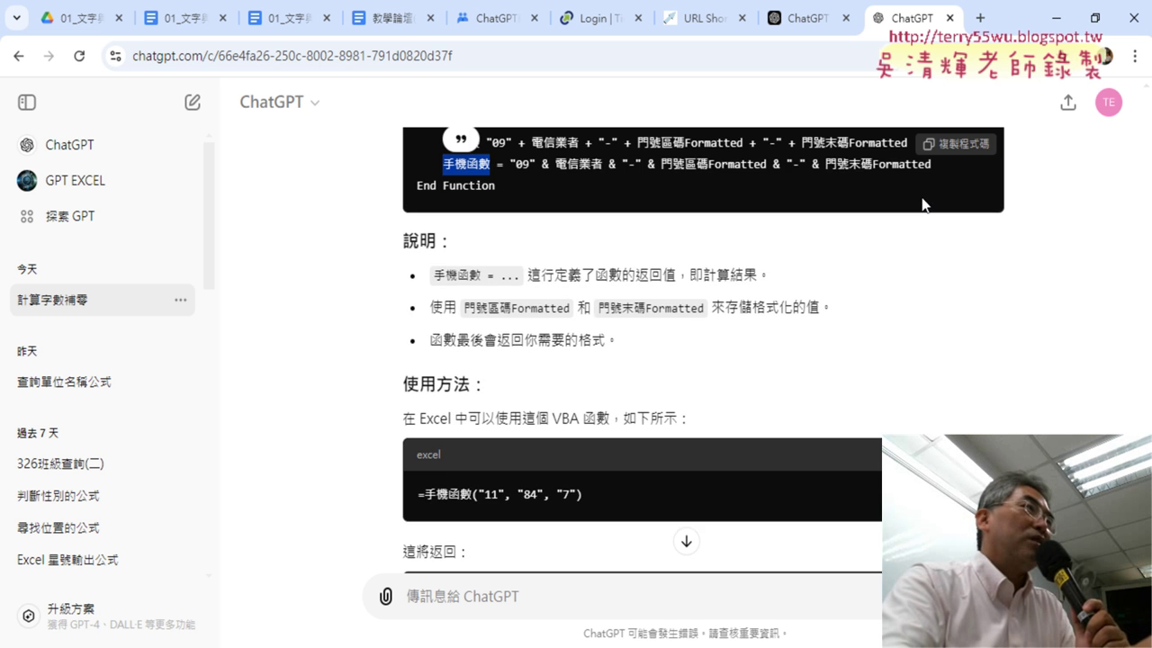
scroll(566, 356, "up", 2)
mouse_move(513, 356)
left_mouse_down()
mouse_move(423, 150)
mouse_move(961, 285)
left_mouse_up()
scroll(423, 149, "up", 2)
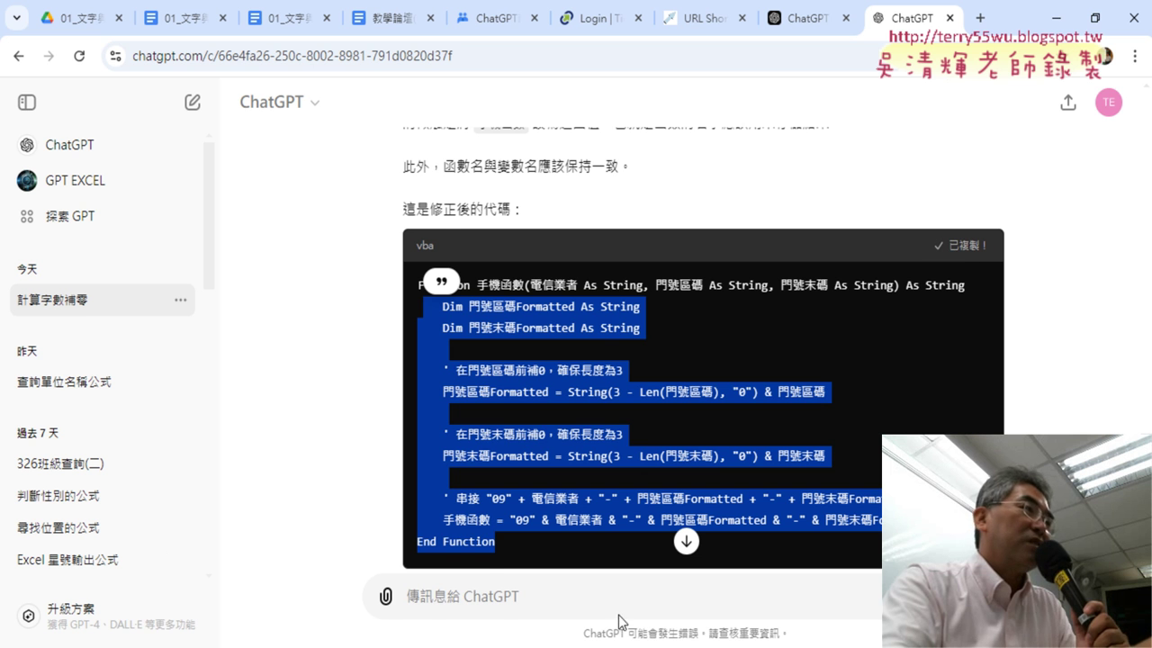
Paste the corrected code over the old FormatCode function in Module1 of the VBA editor
left_click(393, 603)
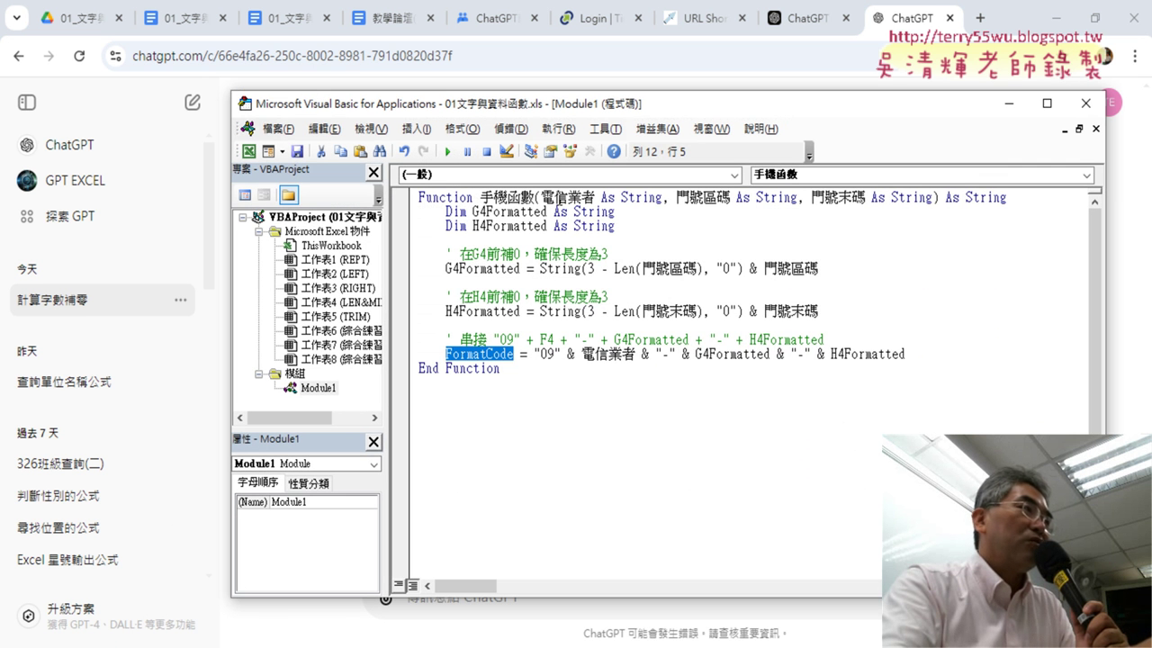
left_click_drag(514, 368, 403, 202)
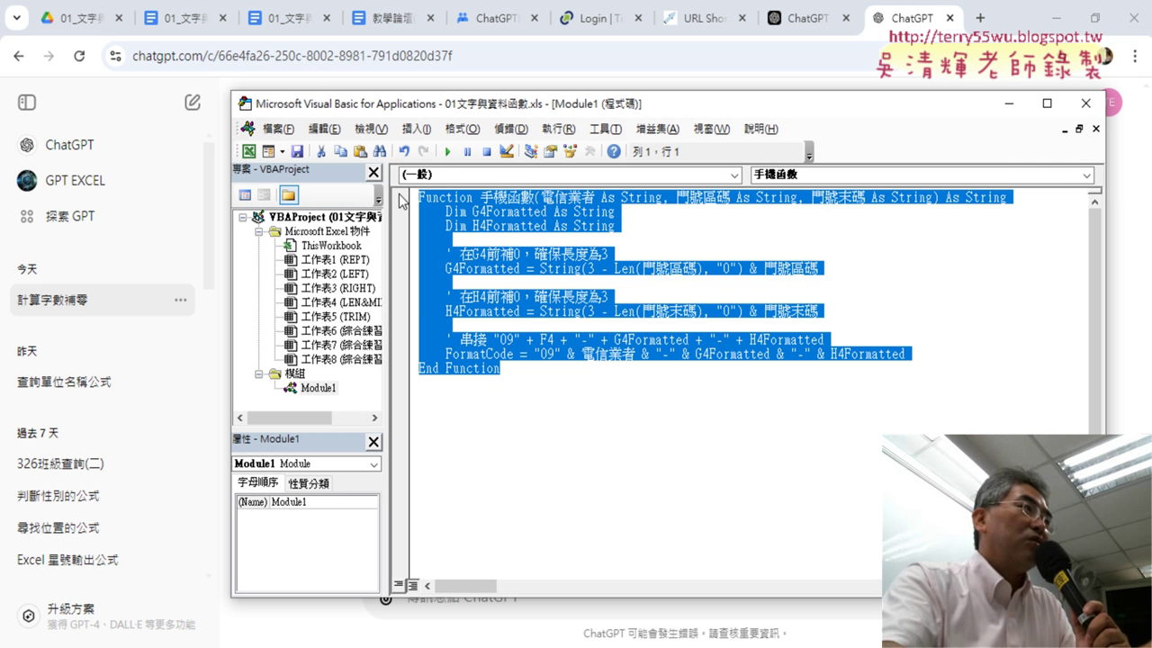
type("Function 手機函數(電信業者 As String, 門號區碼 As String, 門號末碼 As String) As String     Dim 門號區碼Formatted As String     Dim 門號末碼Formatted As String      ' 在門號區碼前補0，確保長度為3     門號區碼Formatted = String(3 - Len(門號區碼), \"0\") & 門號區碼      ' 在門號末碼前補0，確保長度為3     門號末碼Formatted = String(3 - Len(門號末碼), \"0\") & 門號末碼      ' 串接 \"09\" + 電信業者 + \"-\" + 門號區碼Formatted + \"-\" + 門號末碼Formatted     手機函數 = \"09\" & 電信業者 & \"-\" & 門號區碼Formatted & \"-\" & 門號末碼Formatted End Function")
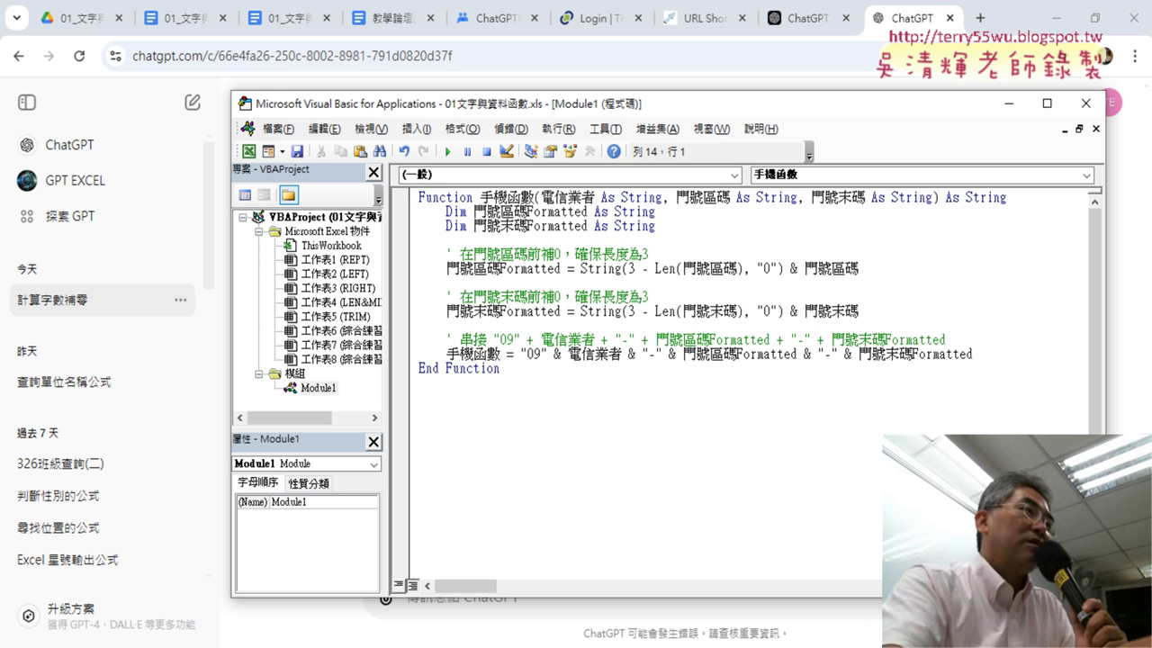
left_click(1046, 20)
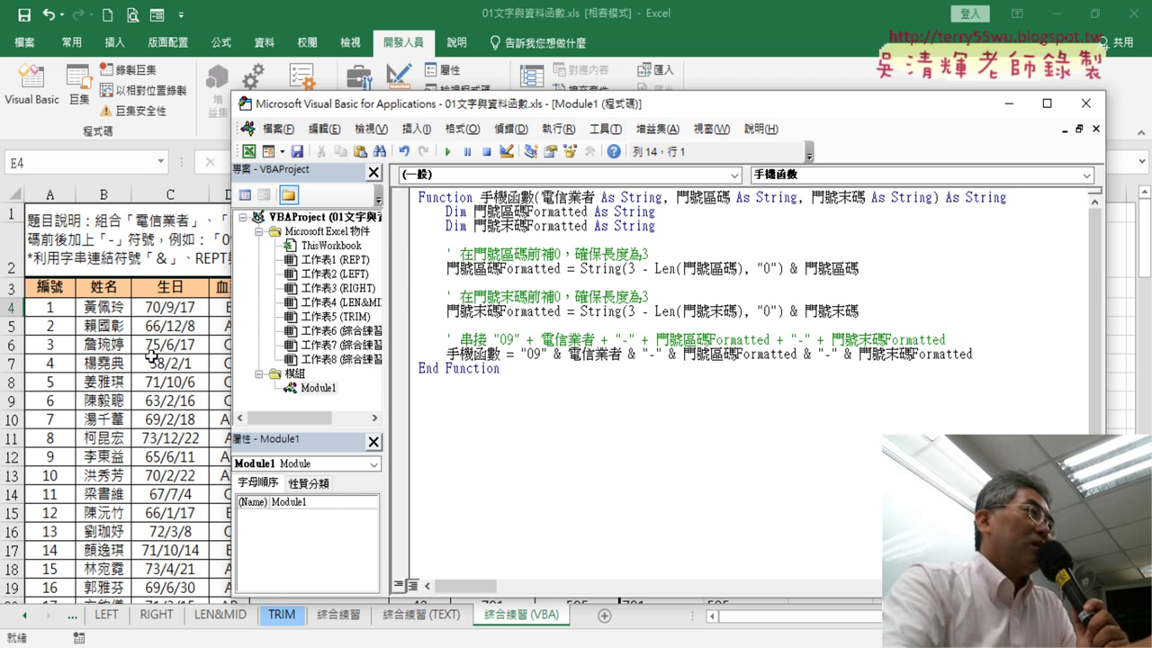
Check the arguments of E4's 手機函數 formula, then fill it down column E
key("alt+F11")
left_click(304, 297)
left_click(271, 163)
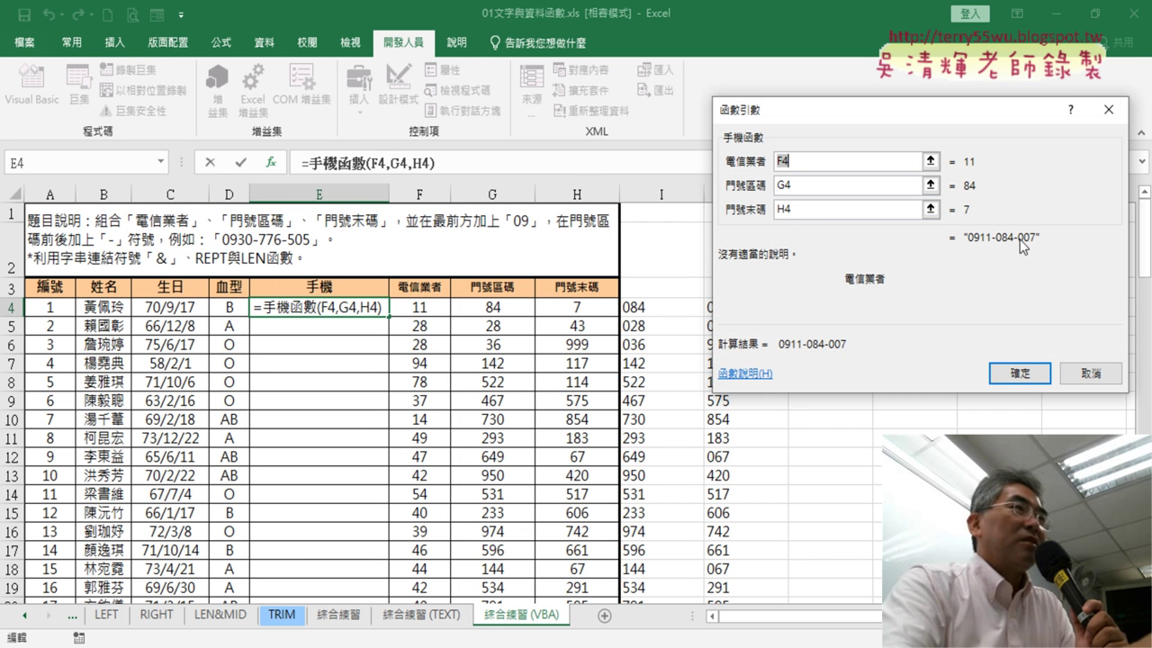
left_click(1016, 373)
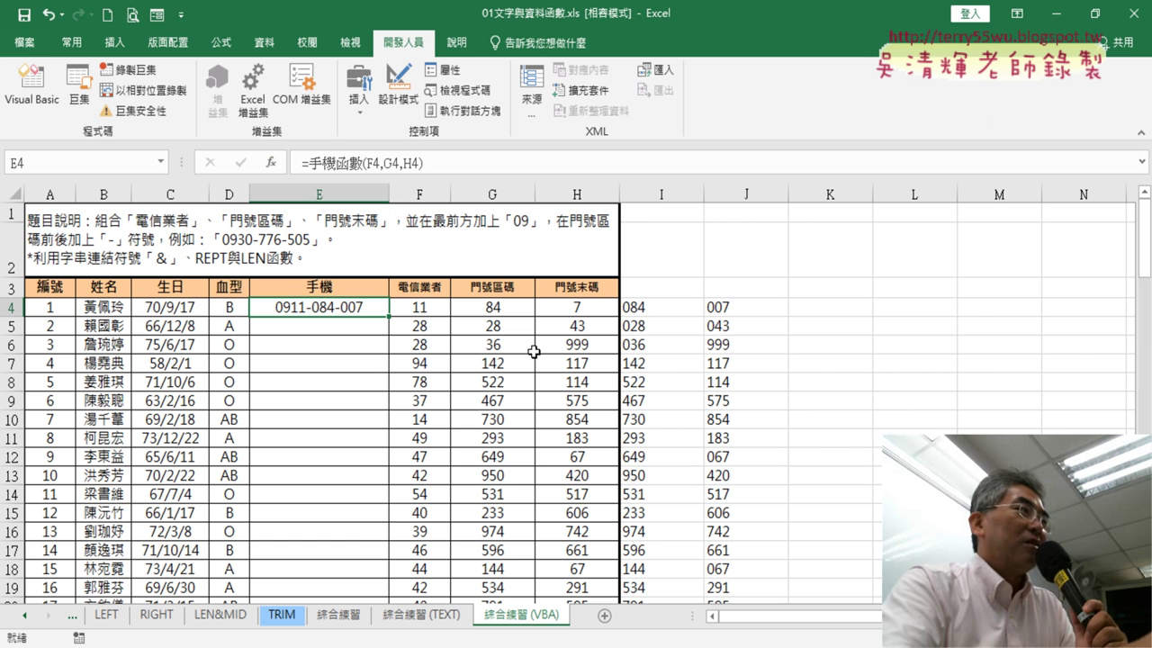
double_click(392, 317)
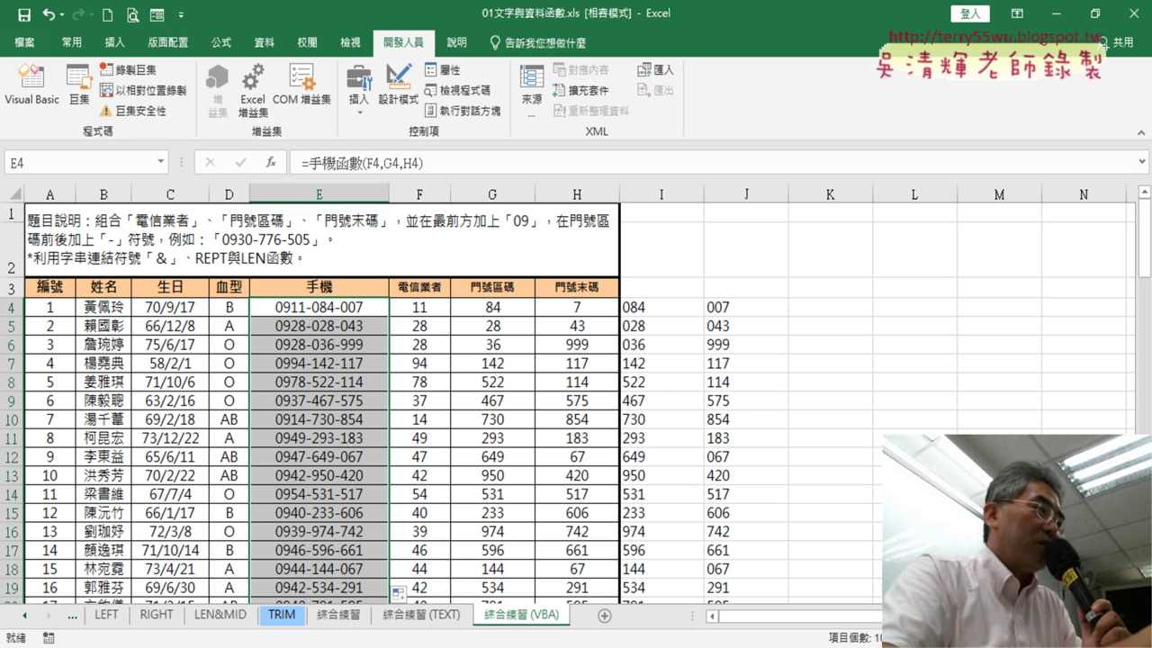
Return to the ChatGPT conversation and deselect the corrected code
key("alt+Tab")
scroll(769, 369, "up", 2)
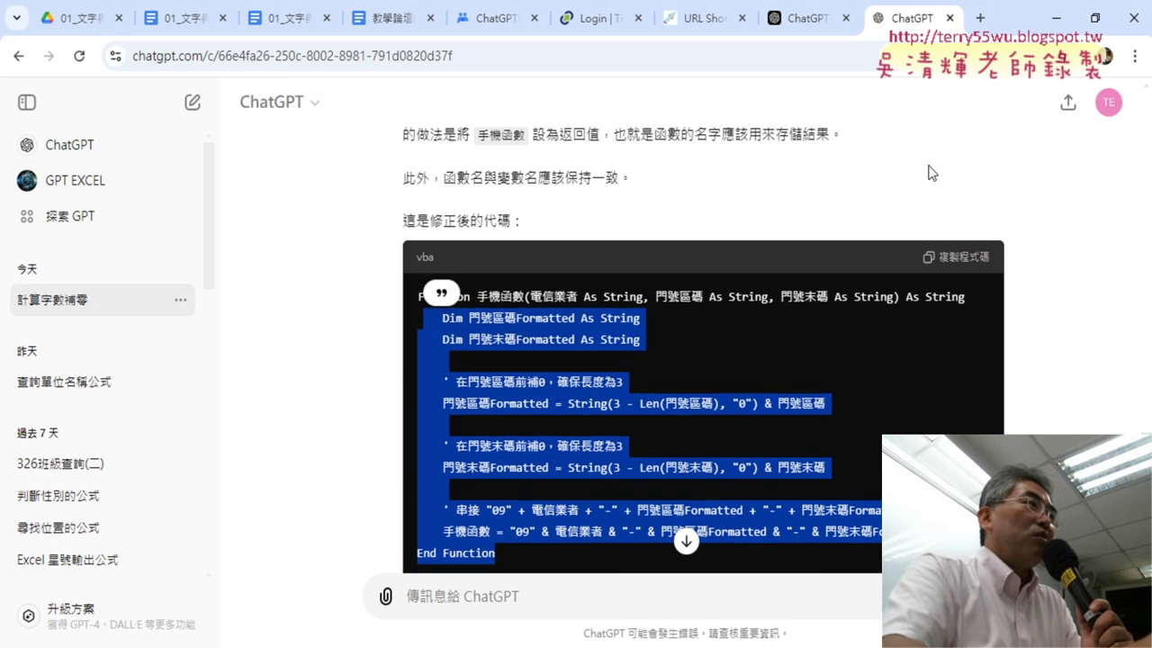
scroll(837, 207, "down", 2)
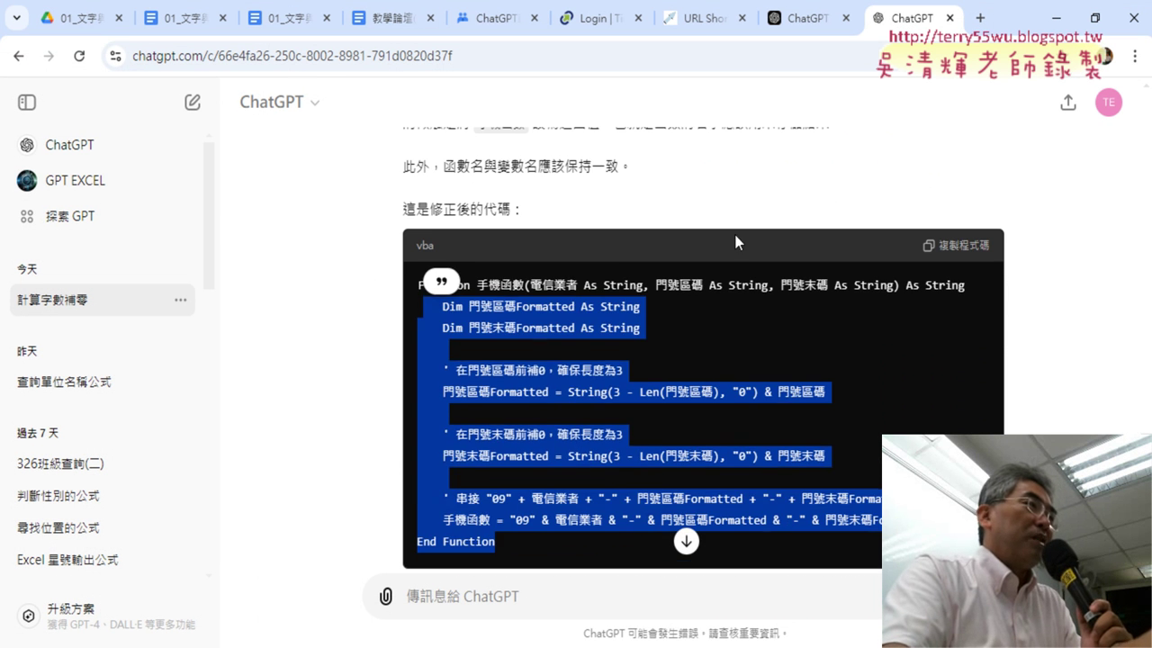
left_click(561, 279)
In the 01_文字與資料函數程式碼 notes, highlight 手機函數 in the 修改函數與引數名稱 section
left_click(184, 18)
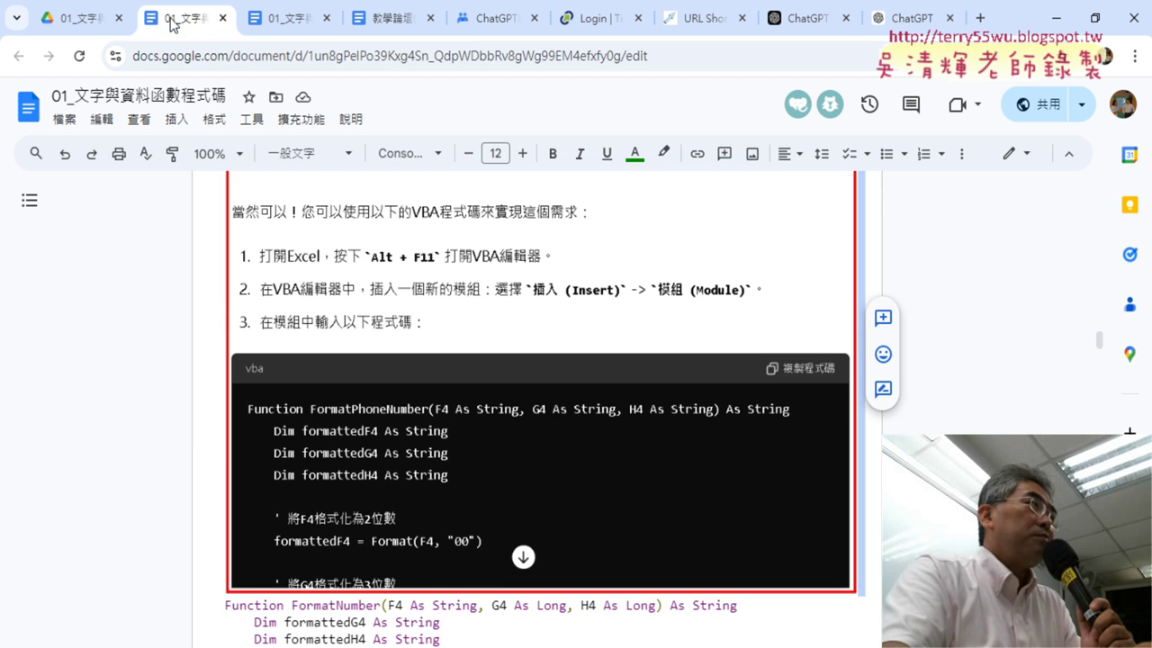
scroll(483, 254, "down", 4)
scroll(484, 254, "down", 2)
scroll(462, 278, "up", 1)
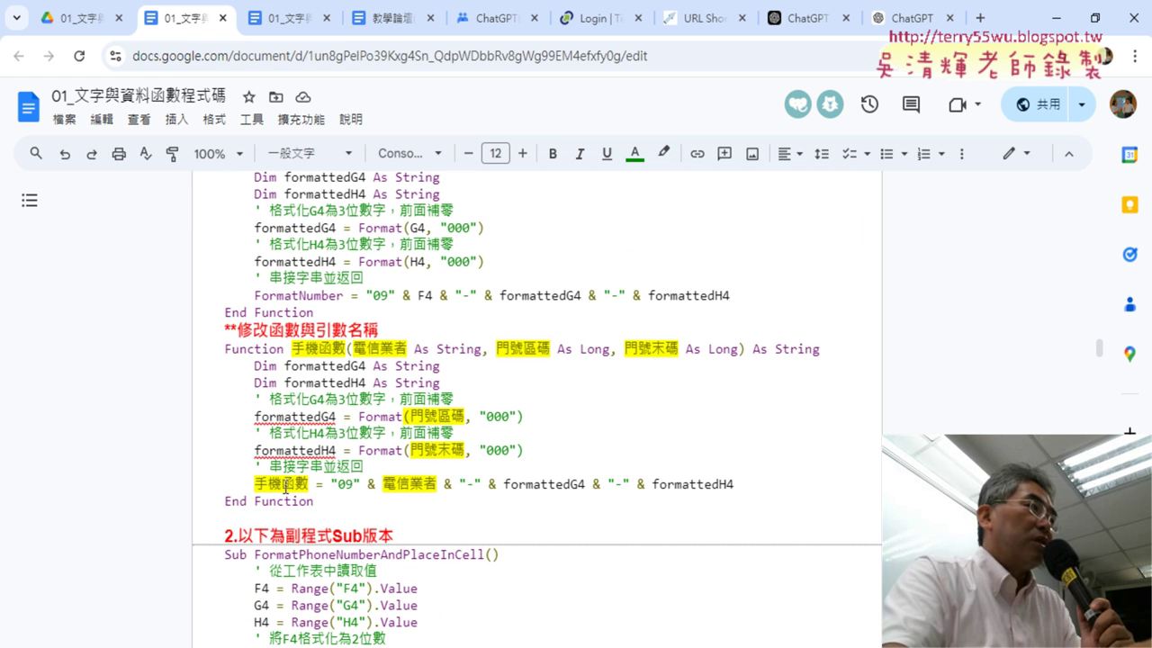
left_click_drag(249, 484, 312, 483)
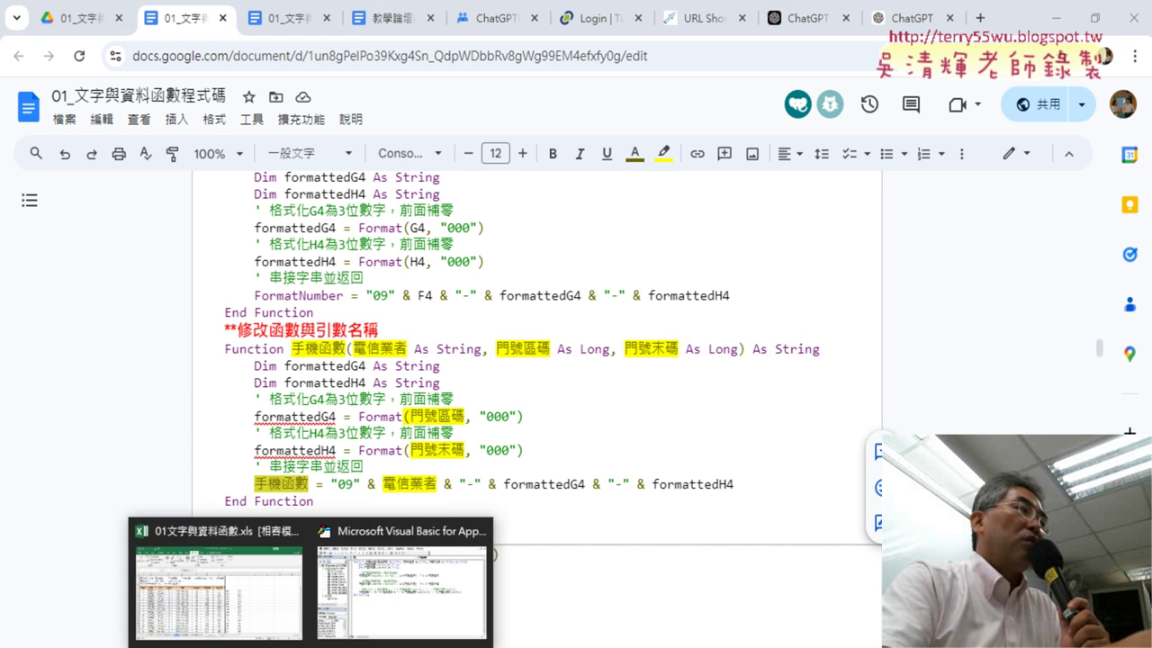
Bring the Excel workbook with the filled phone column back to the front
left_click(219, 594)
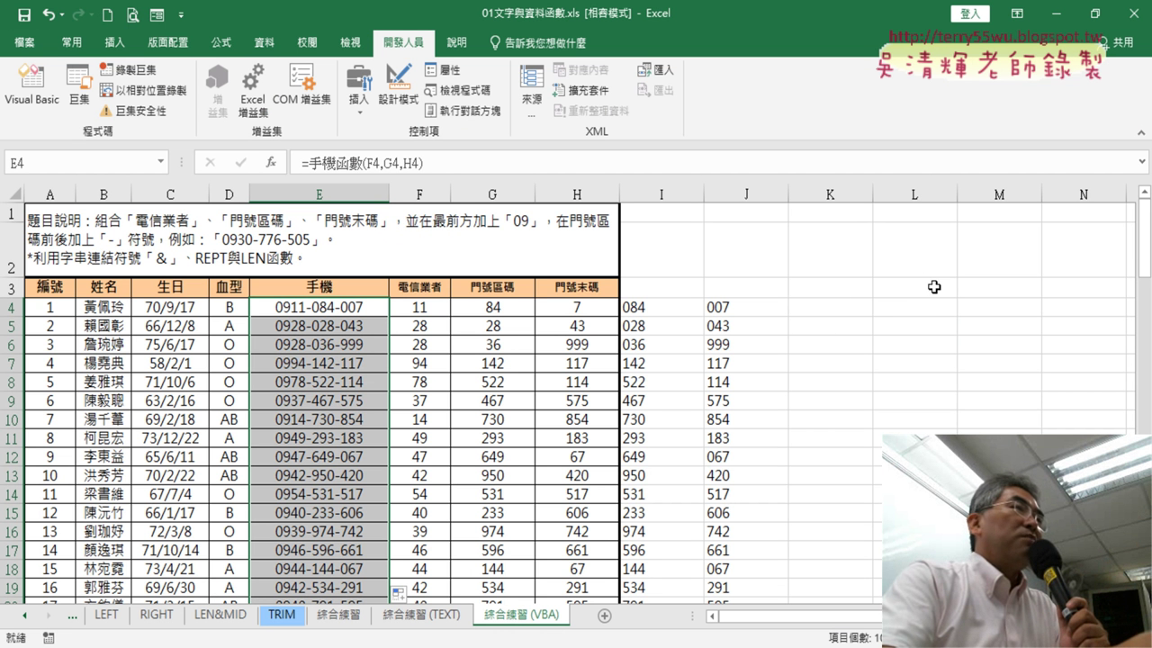